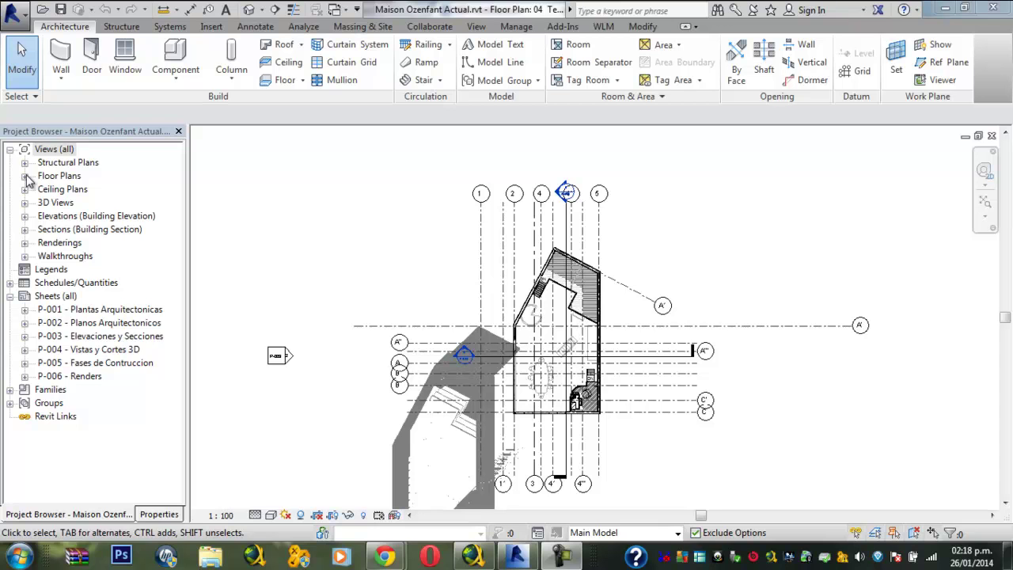
Expand the Floor Plans list in the Project Browser for the Maison Ozenfant project
{"action": "left_click", "coordinate": [25, 176]}
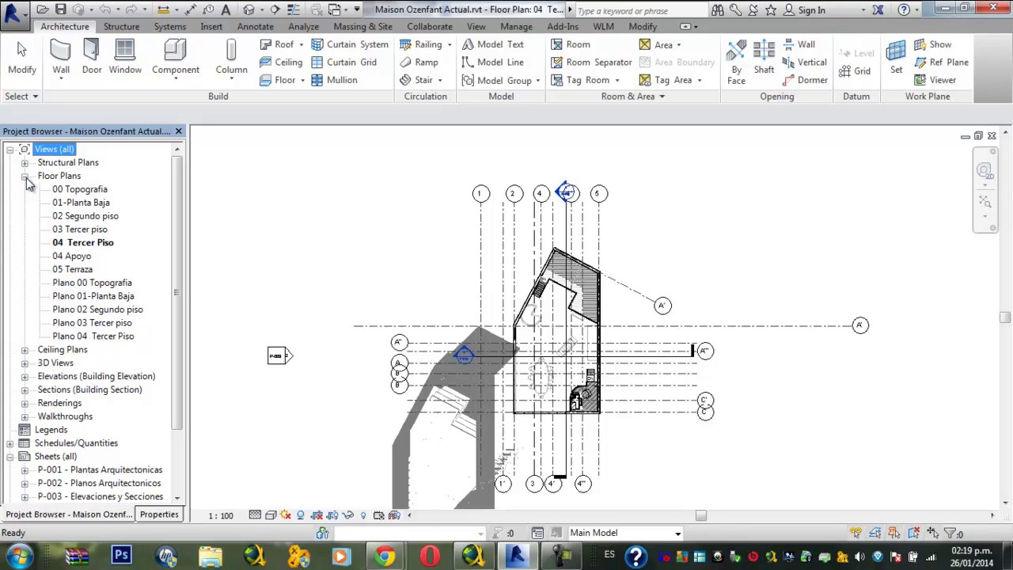
Open the default 3D view, then orbit and zoom in close on the Maison Ozenfant house
{"action": "left_click", "coordinate": [250, 11]}
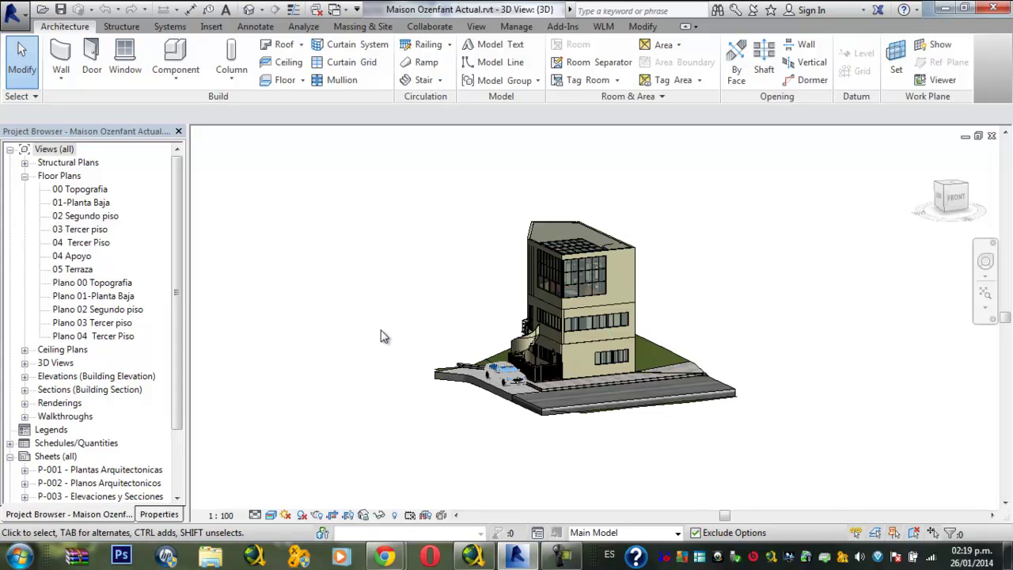
{"action": "middle_click_drag", "start_coordinate": [385, 338], "coordinate": [466, 309], "text": "shift"}
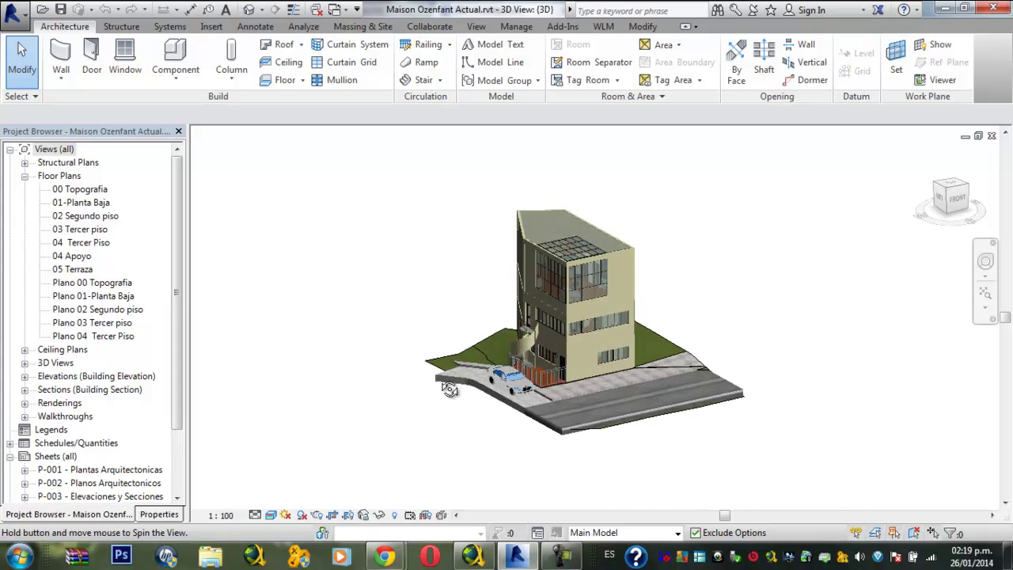
{"action": "scroll", "coordinate": [437, 348], "scroll_direction": "up", "scroll_amount": 2}
{"action": "mouse_move", "coordinate": [437, 352]}
{"action": "middle_mouse_down"}
{"action": "mouse_move", "coordinate": [423, 377]}
{"action": "mouse_move", "coordinate": [400, 274]}
{"action": "middle_mouse_up"}
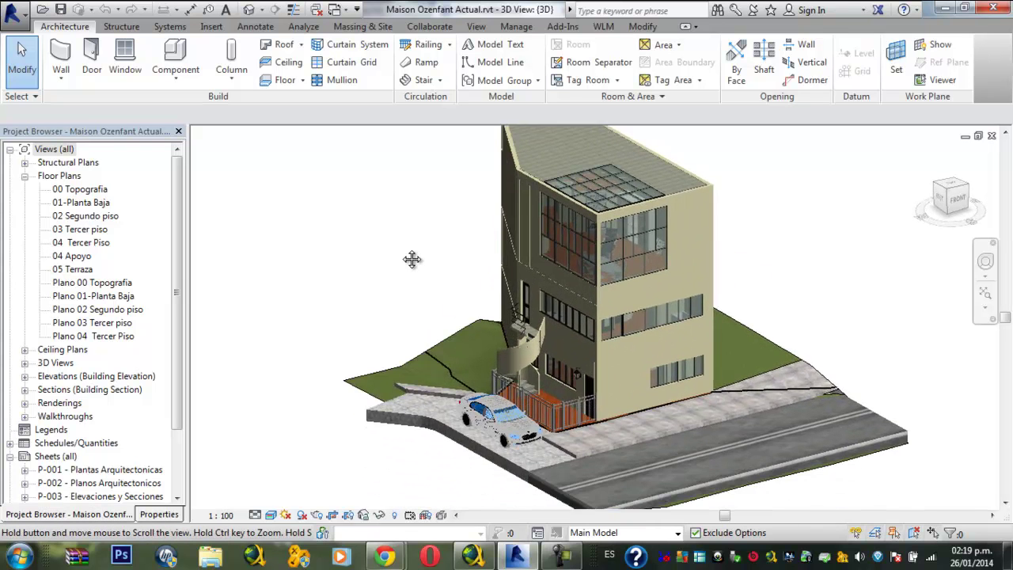
{"action": "scroll", "coordinate": [401, 274], "scroll_direction": "up", "scroll_amount": 2}
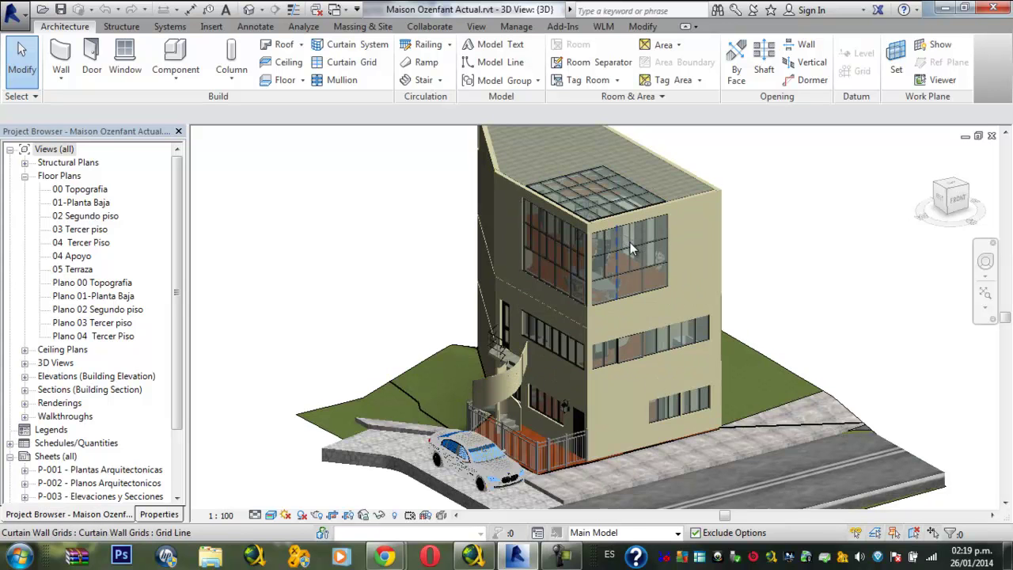
{"action": "scroll", "coordinate": [629, 242], "scroll_direction": "up", "scroll_amount": 1}
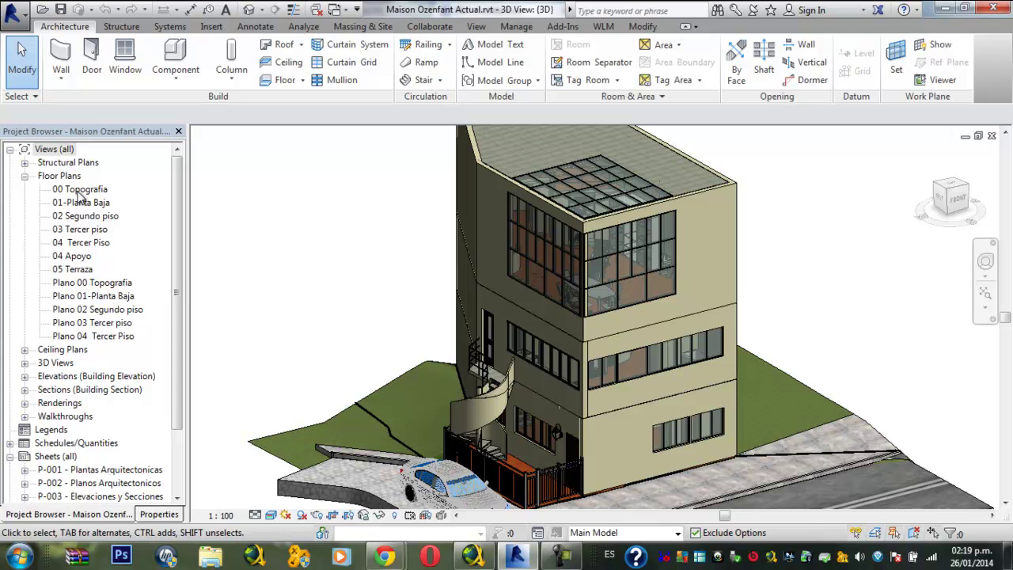
Open the 01-Planta Baja, 02 Segundo piso, 03 Tercer piso and 04 Tercer Piso plans in turn
{"action": "double_click", "coordinate": [80, 204]}
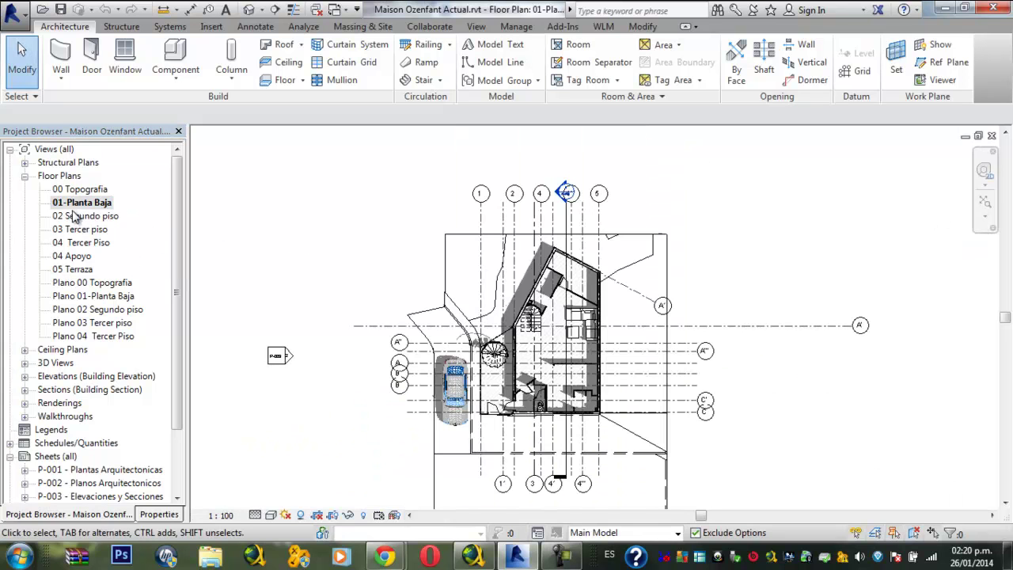
{"action": "double_click", "coordinate": [82, 216]}
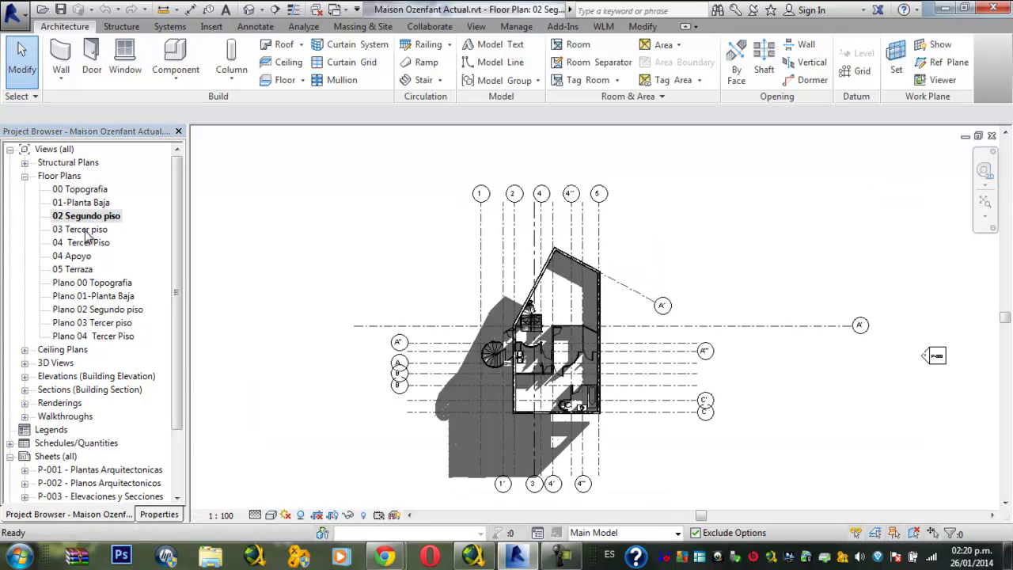
{"action": "double_click", "coordinate": [87, 230]}
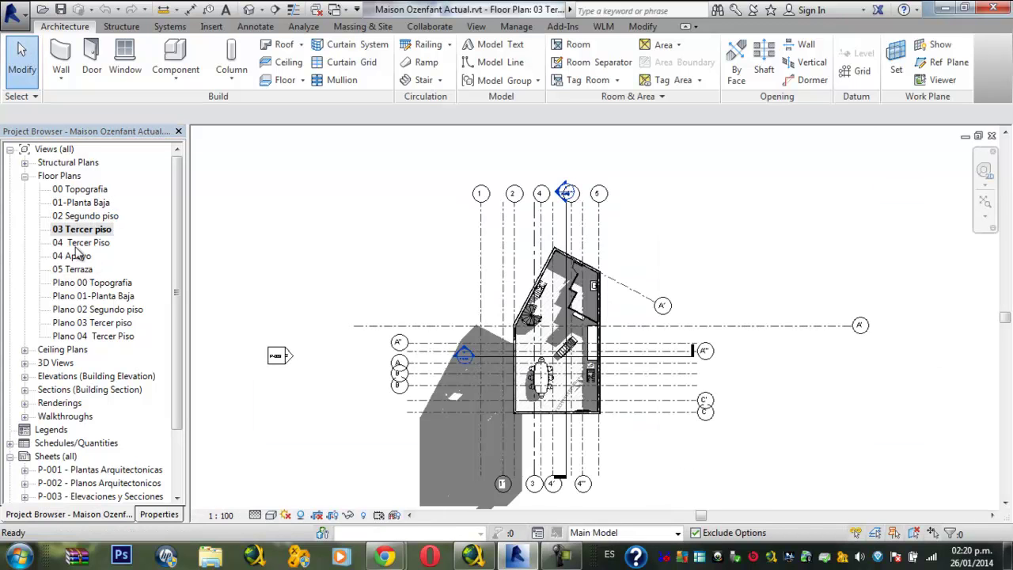
{"action": "left_click", "coordinate": [78, 243]}
{"action": "double_click", "coordinate": [75, 242]}
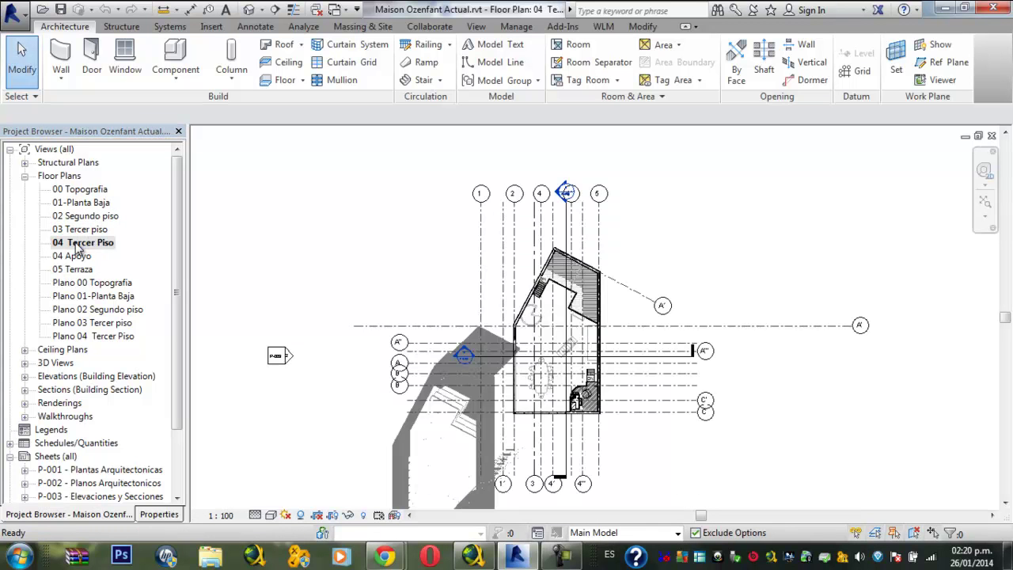
Zoom into the 04 Tercer Piso plan, then collapse Floor Plans and expand Elevations
{"action": "scroll", "coordinate": [571, 408], "scroll_direction": "down", "scroll_amount": 2}
{"action": "scroll", "coordinate": [572, 407], "scroll_direction": "up", "scroll_amount": 4}
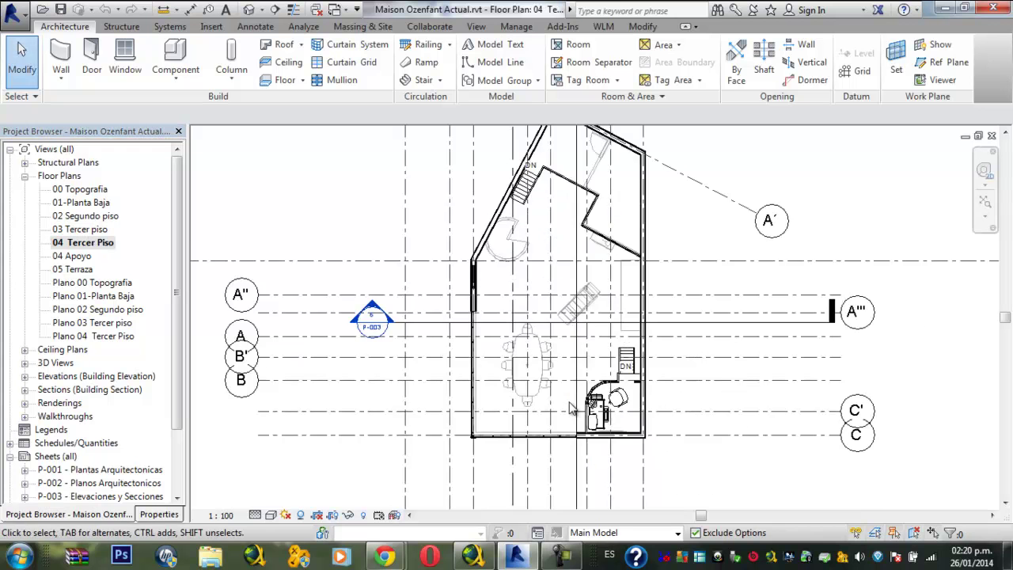
{"action": "scroll", "coordinate": [571, 407], "scroll_direction": "up", "scroll_amount": 1}
{"action": "scroll", "coordinate": [572, 408], "scroll_direction": "up", "scroll_amount": 1}
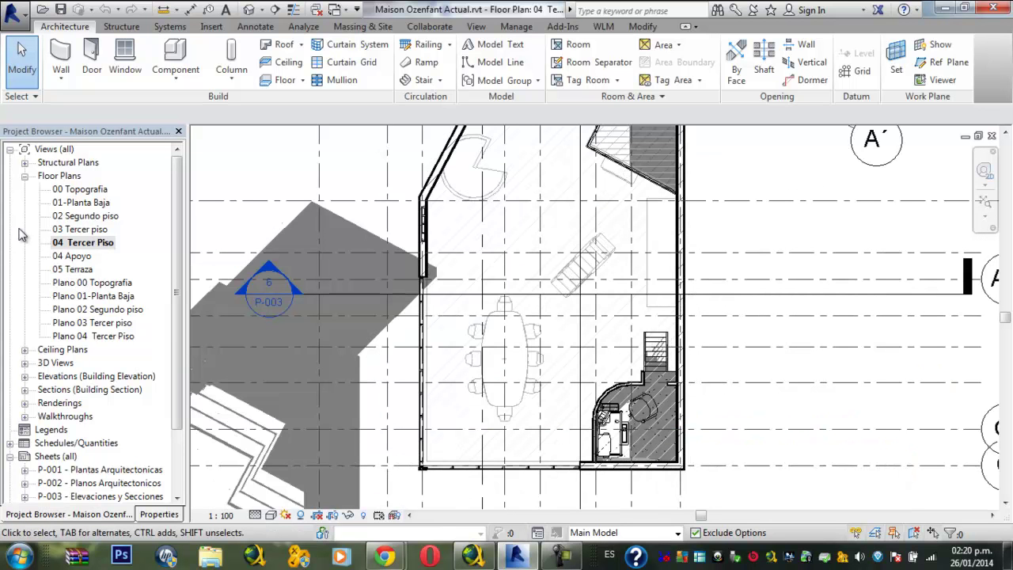
{"action": "left_click", "coordinate": [25, 176]}
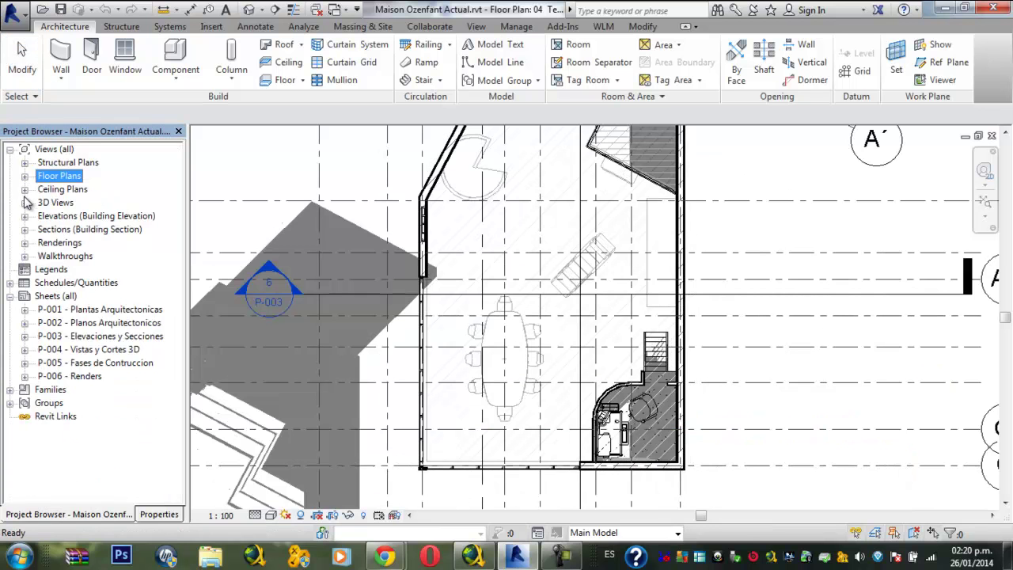
{"action": "left_click", "coordinate": [25, 217]}
Open the Este, Norte, Oeste and Sur elevations in turn, then collapse Elevations
{"action": "double_click", "coordinate": [60, 228]}
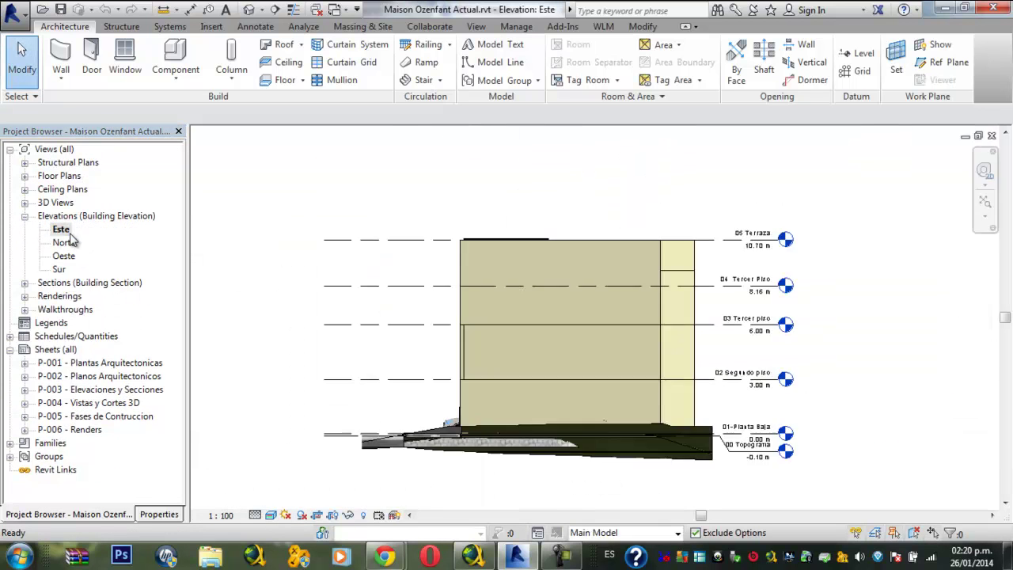
{"action": "double_click", "coordinate": [63, 243]}
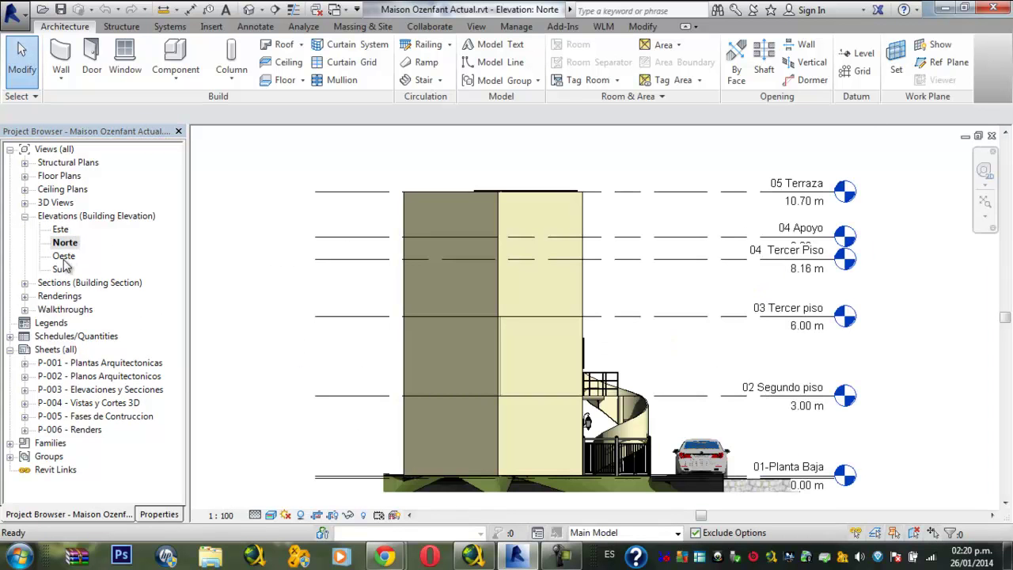
{"action": "double_click", "coordinate": [63, 256]}
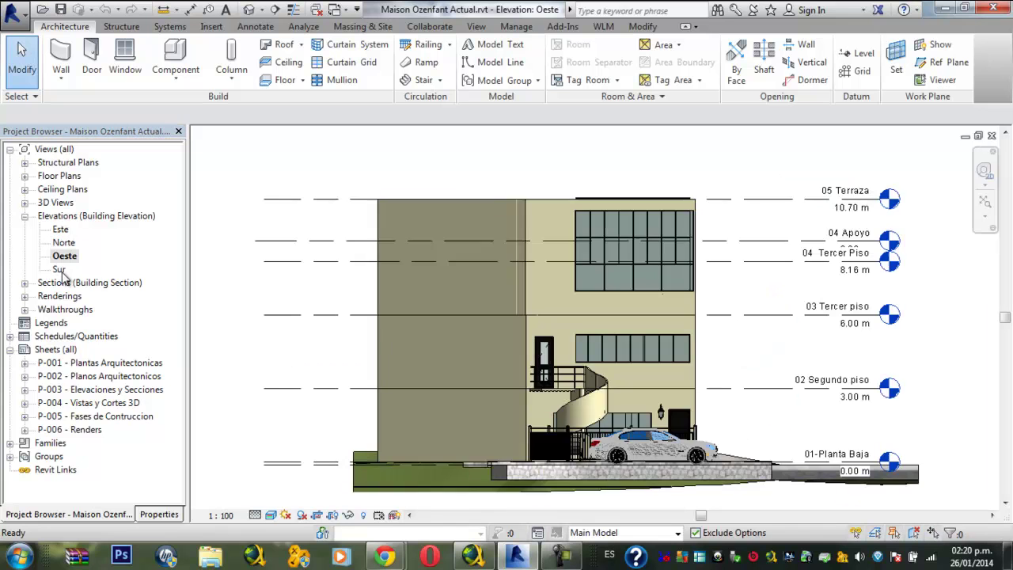
{"action": "double_click", "coordinate": [60, 271]}
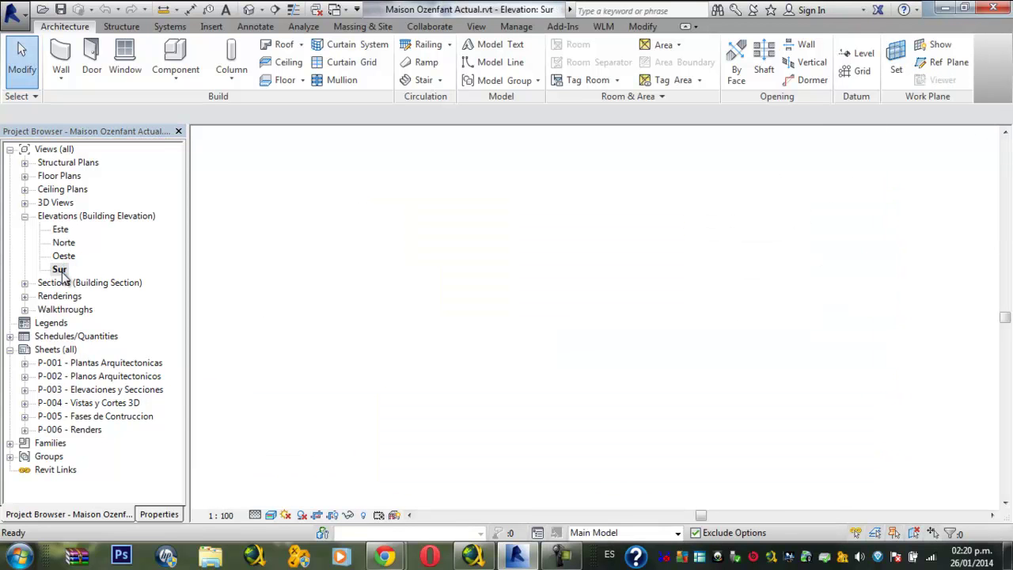
{"action": "left_click", "coordinate": [25, 217]}
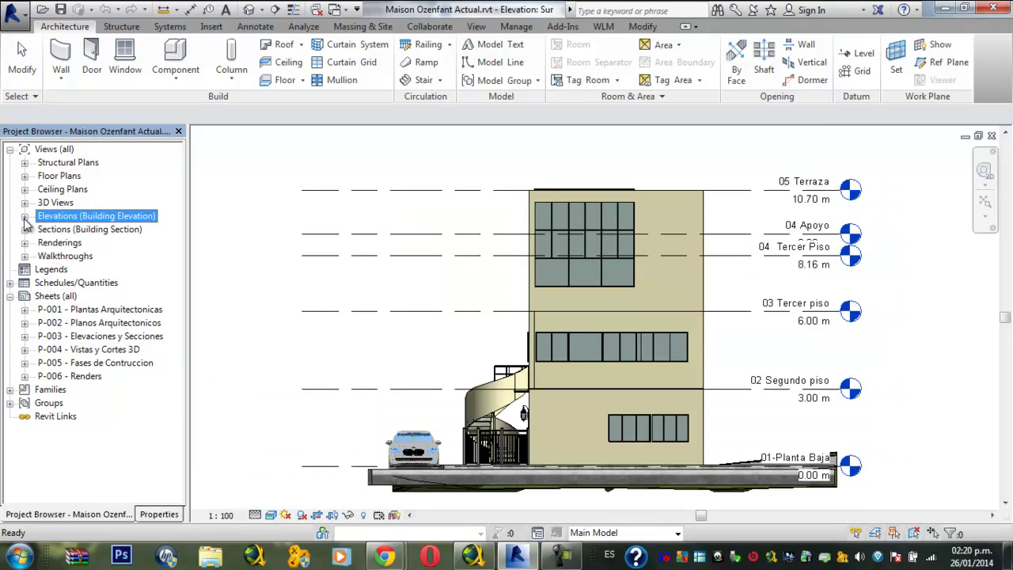
Open the Seccion A and Seccion B building sections from the Sections list
{"action": "left_click", "coordinate": [24, 229]}
{"action": "double_click", "coordinate": [70, 243]}
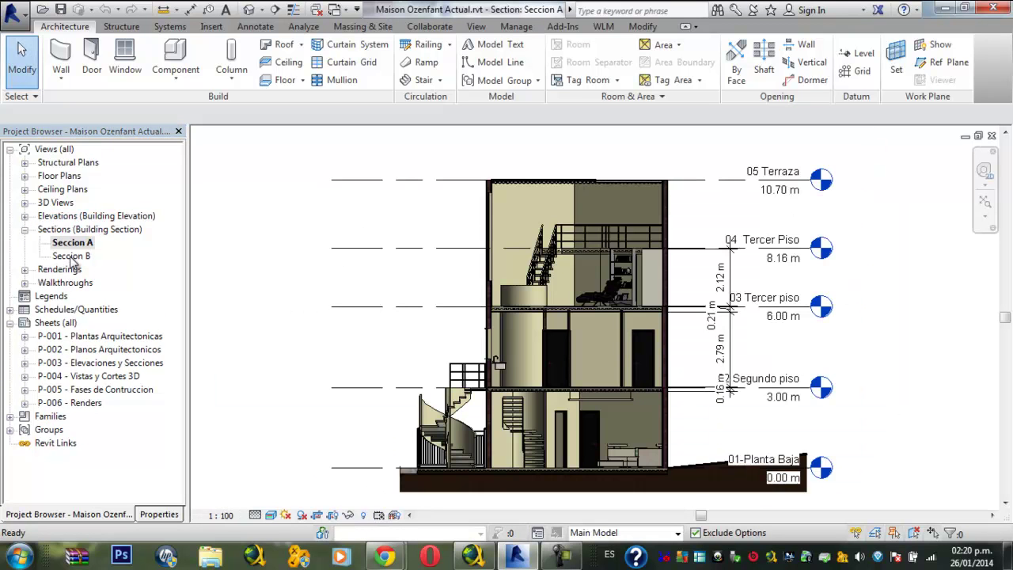
{"action": "double_click", "coordinate": [71, 255]}
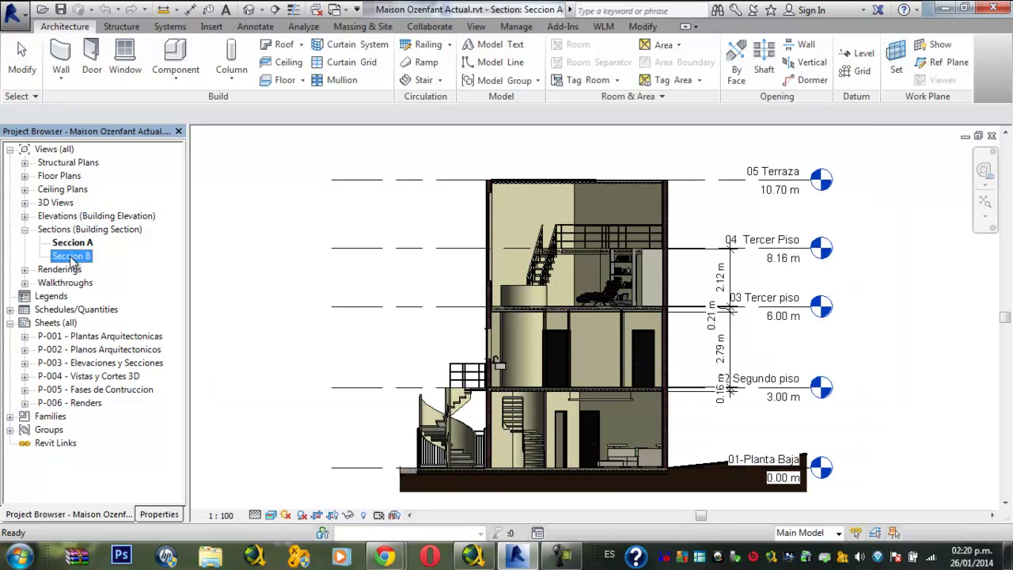
{"action": "double_click", "coordinate": [56, 230]}
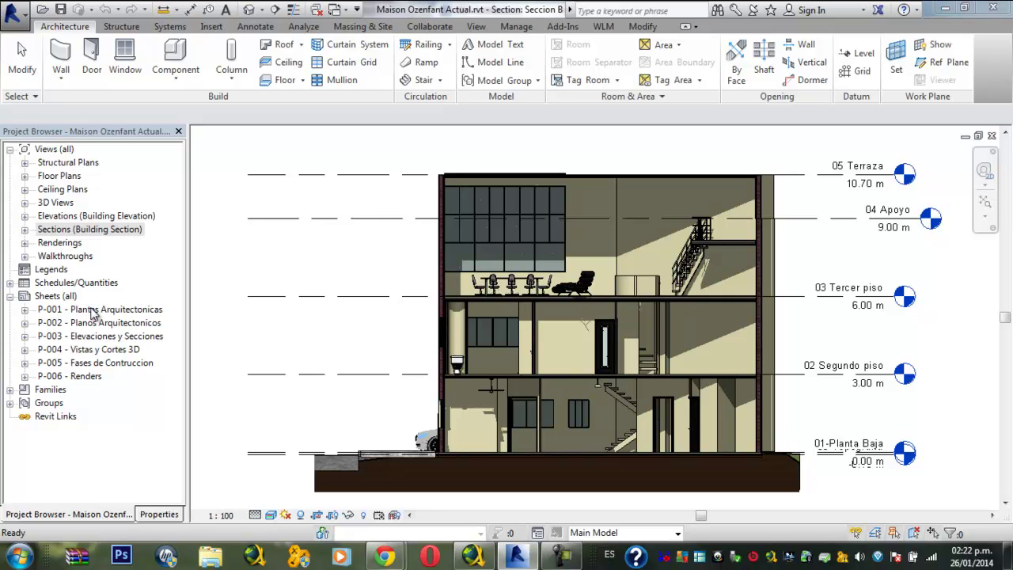
{"action": "left_click", "coordinate": [93, 314]}
Open sheet P-001 Plantas Arquitectonicas and pan across its two floor plans
{"action": "double_click", "coordinate": [92, 312]}
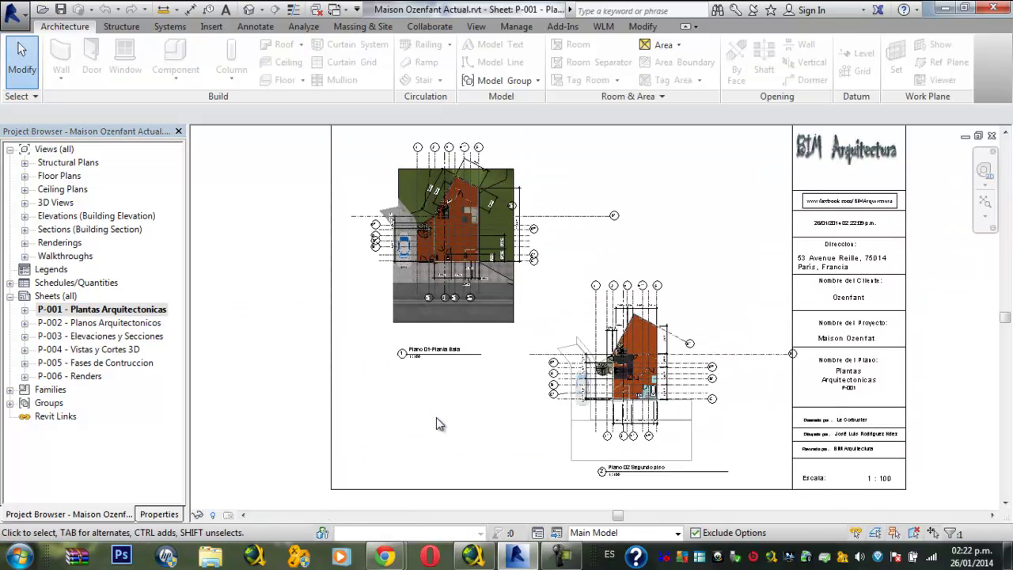
{"action": "scroll", "coordinate": [438, 417], "scroll_direction": "up", "scroll_amount": 3}
{"action": "middle_click_drag", "start_coordinate": [373, 448], "coordinate": [360, 446]}
{"action": "scroll", "coordinate": [360, 445], "scroll_direction": "up", "scroll_amount": 2}
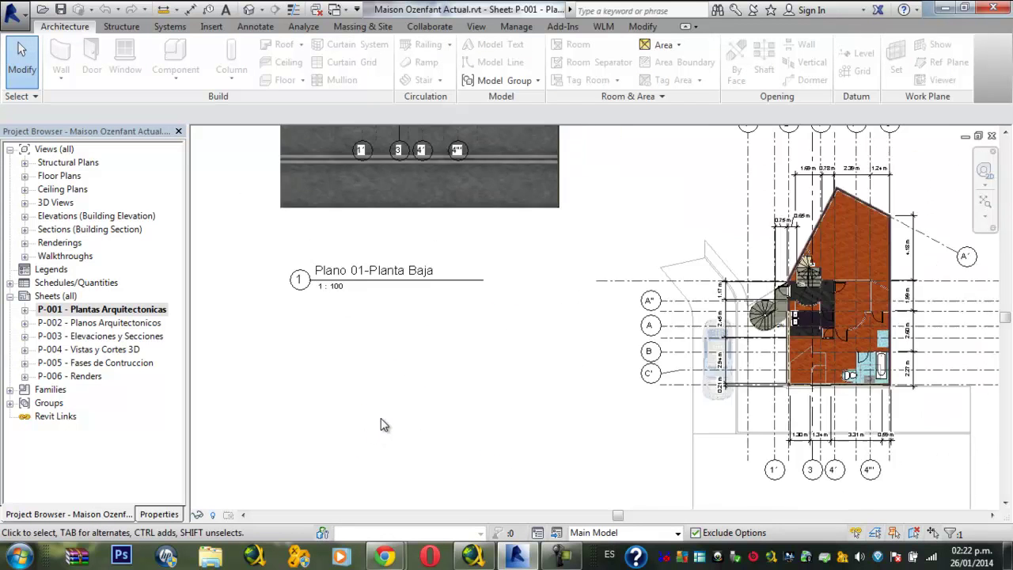
{"action": "scroll", "coordinate": [409, 374], "scroll_direction": "down", "scroll_amount": 3}
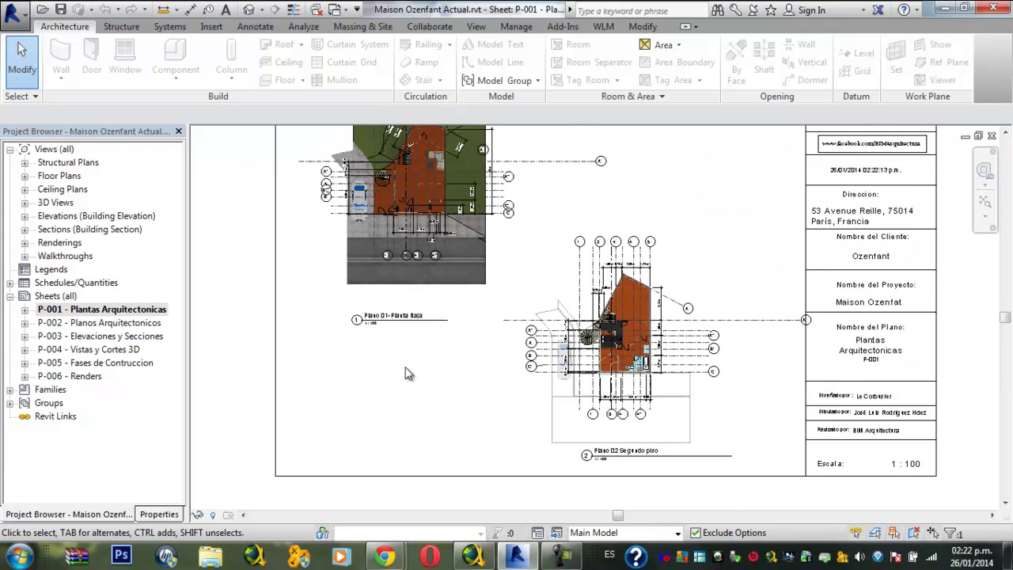
{"action": "middle_click_drag", "start_coordinate": [406, 374], "coordinate": [386, 451]}
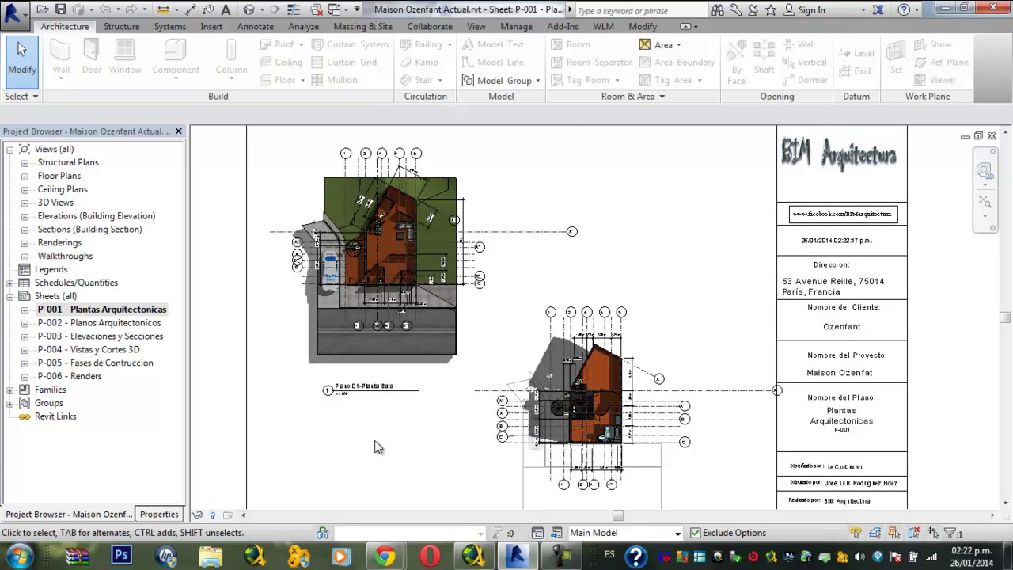
Inspect the second floor plan and title block address fields, then open sheet P-002
{"action": "middle_click_drag", "start_coordinate": [940, 143], "coordinate": [793, 127]}
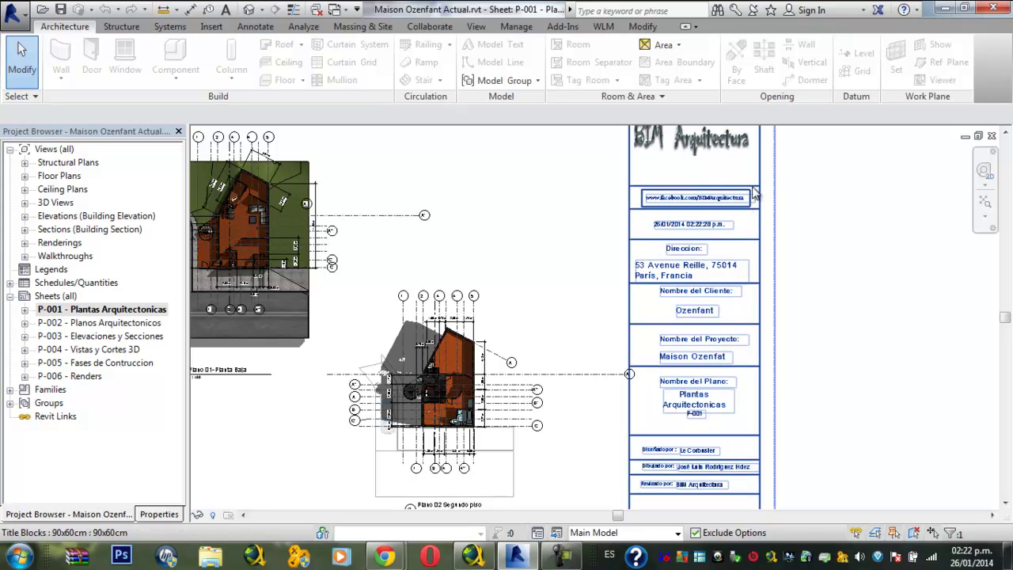
{"action": "middle_click_drag", "start_coordinate": [507, 334], "coordinate": [687, 260]}
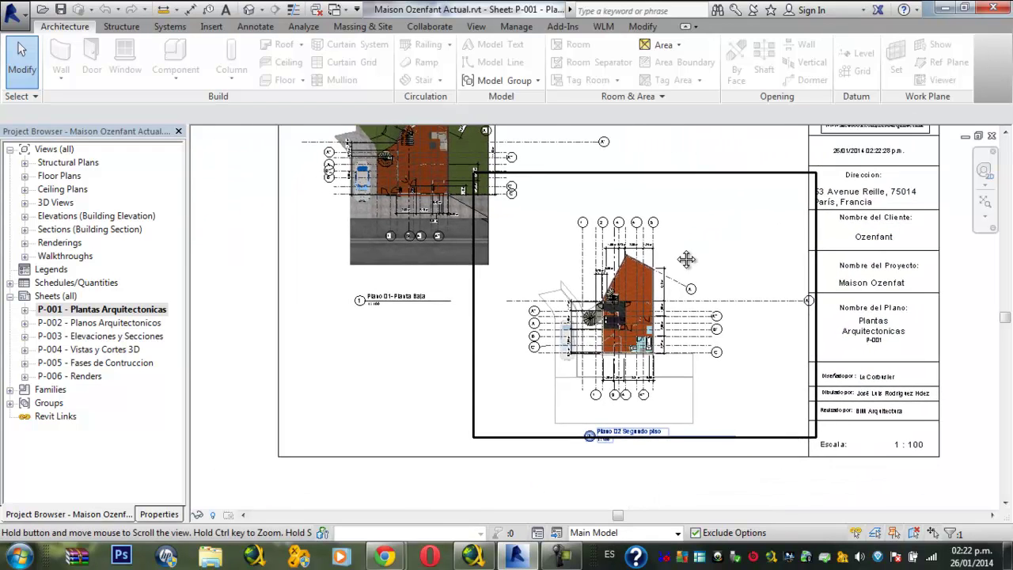
{"action": "middle_click_drag", "start_coordinate": [503, 273], "coordinate": [520, 319]}
{"action": "scroll", "coordinate": [514, 324], "scroll_direction": "up", "scroll_amount": 1}
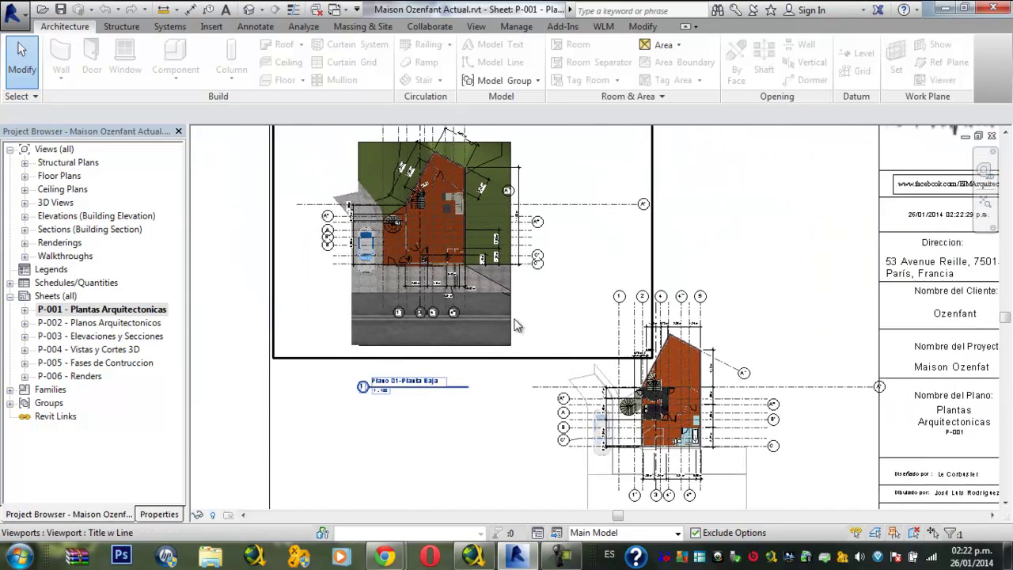
{"action": "scroll", "coordinate": [515, 324], "scroll_direction": "up", "scroll_amount": 1}
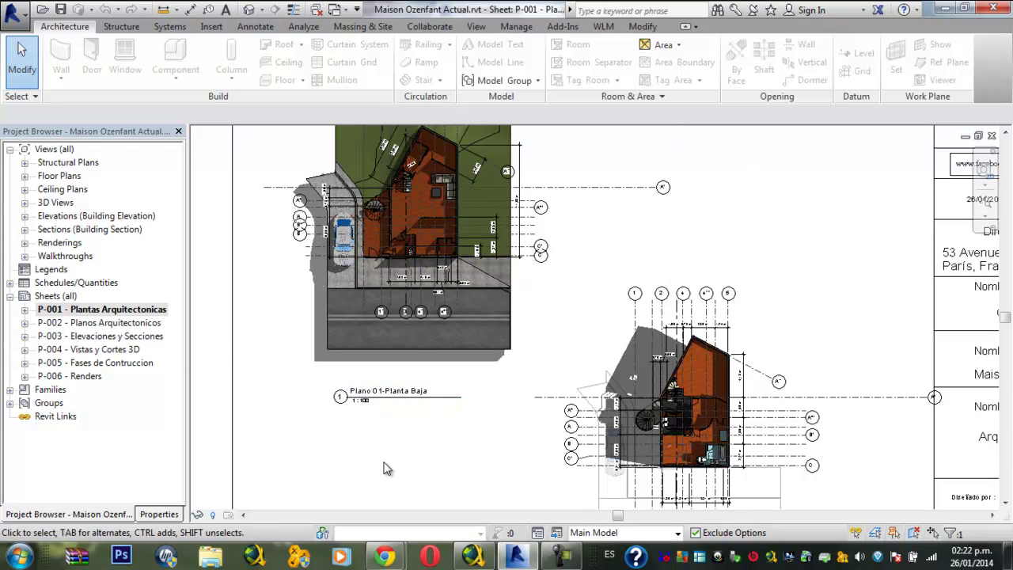
{"action": "middle_click_drag", "start_coordinate": [436, 484], "coordinate": [313, 261]}
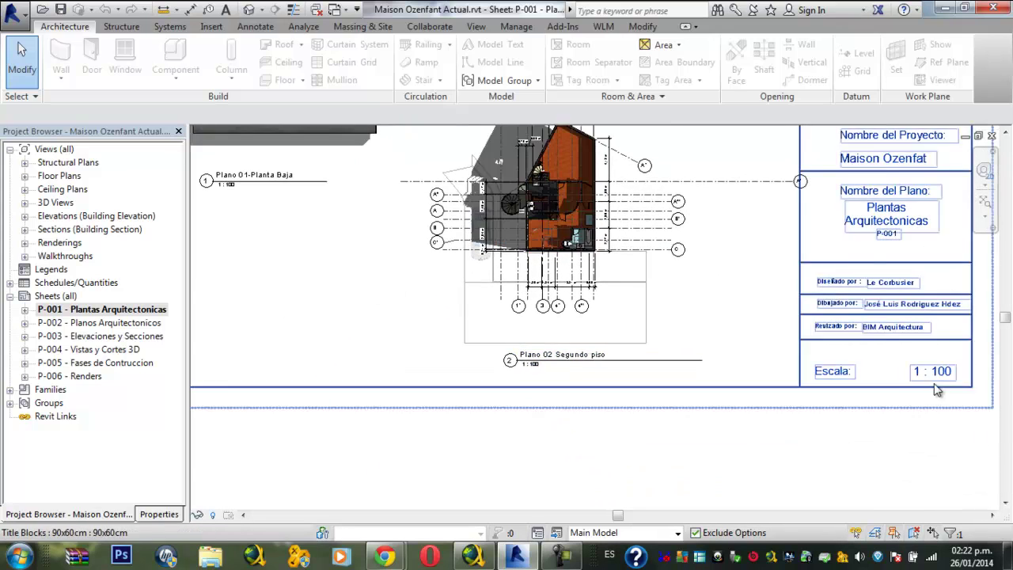
{"action": "middle_click_drag", "start_coordinate": [936, 390], "coordinate": [770, 516]}
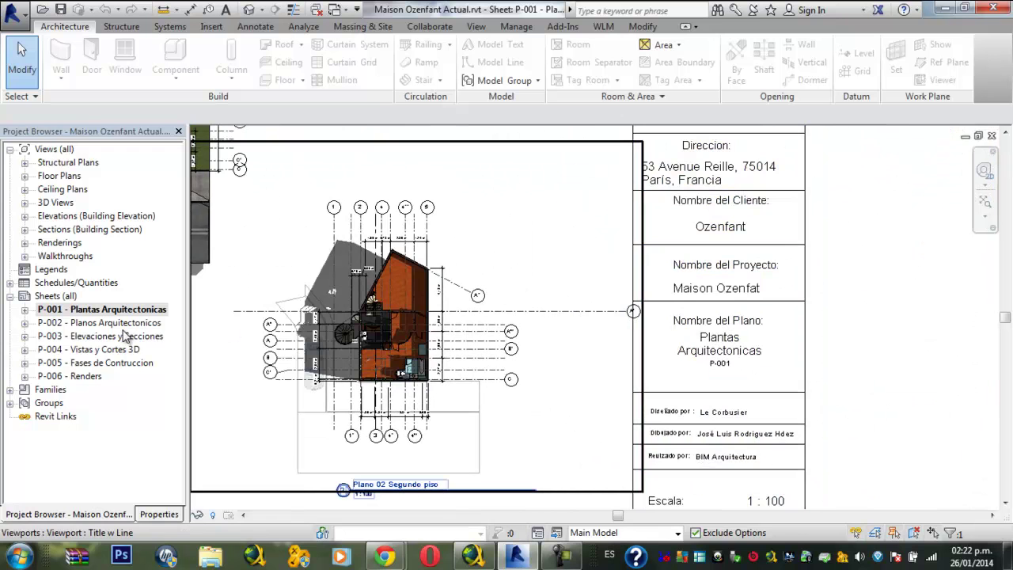
{"action": "double_click", "coordinate": [103, 322]}
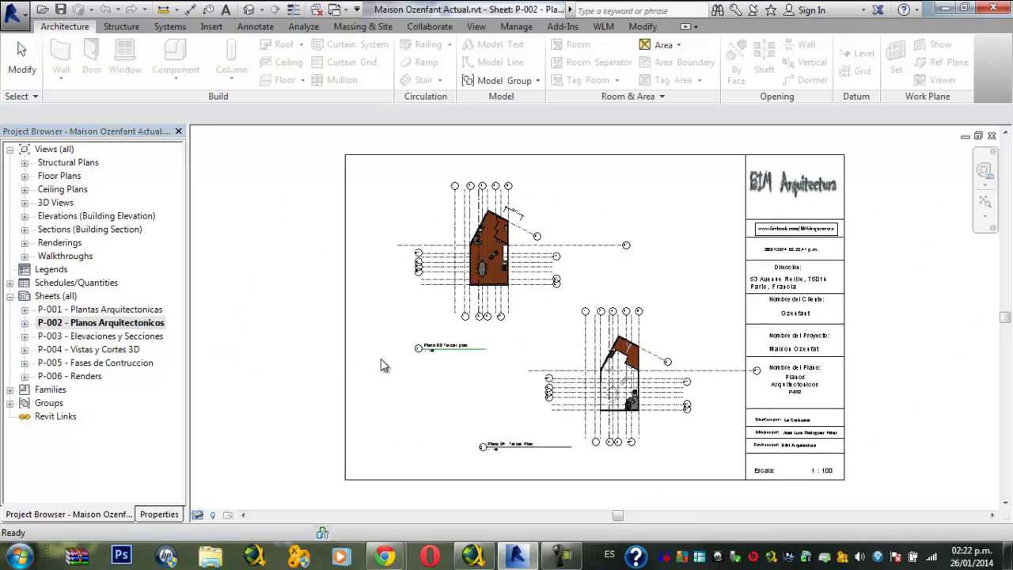
Open sheet P-003 Elevaciones y Secciones and zoom in on the Seccion A and B drawings
{"action": "scroll", "coordinate": [388, 407], "scroll_direction": "up", "scroll_amount": 1}
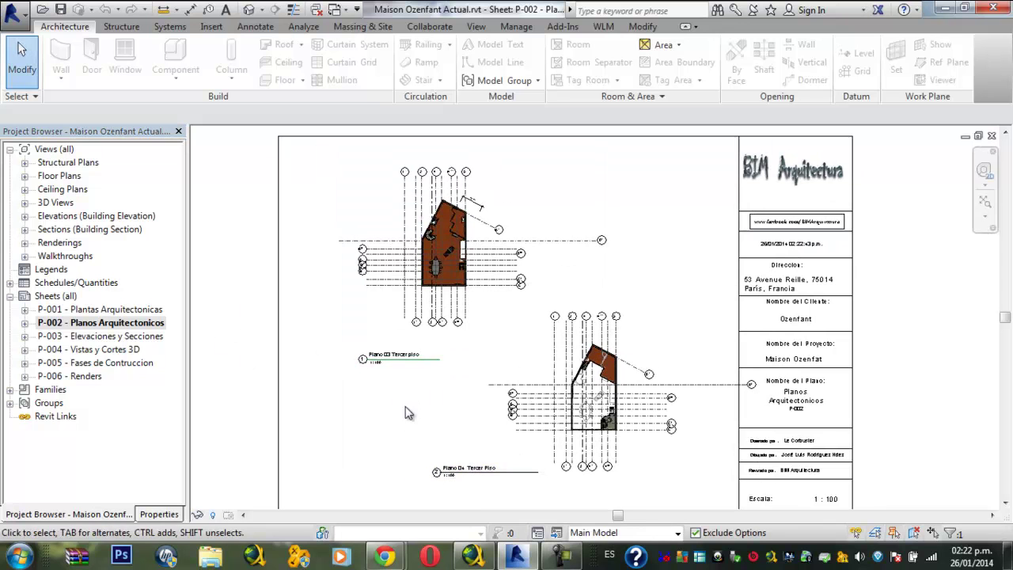
{"action": "double_click", "coordinate": [113, 336]}
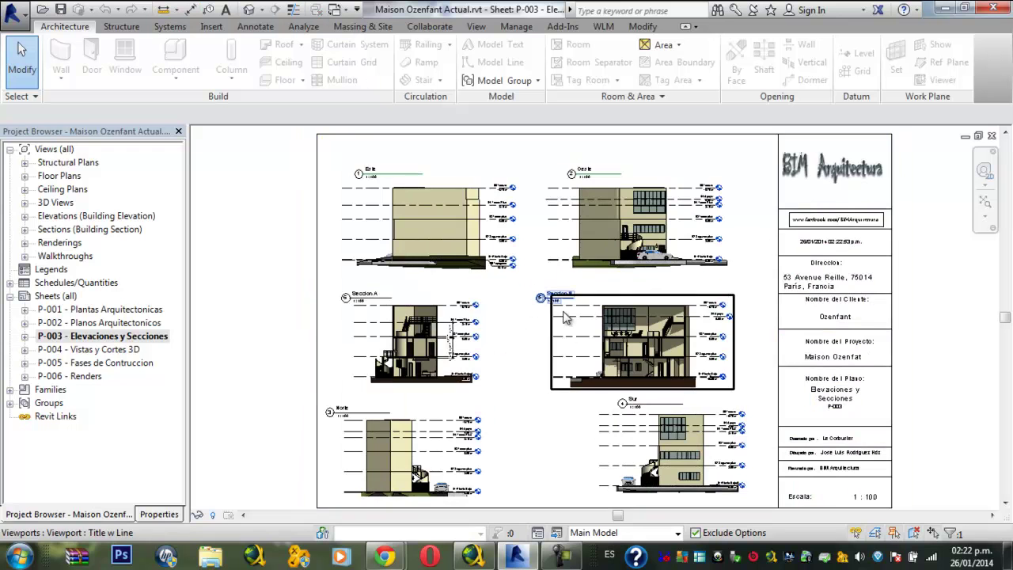
{"action": "scroll", "coordinate": [538, 341], "scroll_direction": "down", "scroll_amount": 1}
{"action": "scroll", "coordinate": [522, 348], "scroll_direction": "up", "scroll_amount": 3}
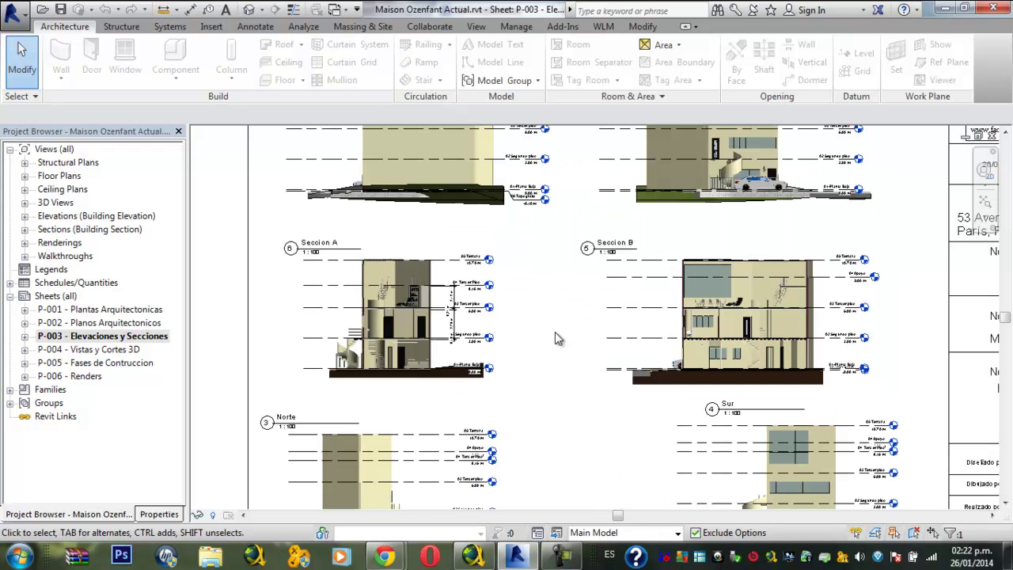
{"action": "scroll", "coordinate": [583, 346], "scroll_direction": "down", "scroll_amount": 1}
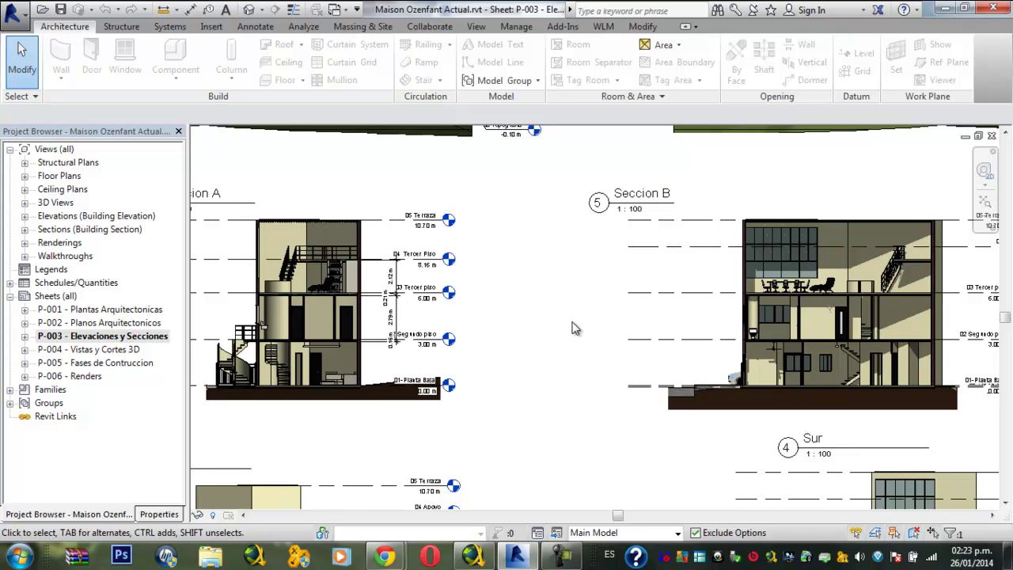
{"action": "left_click", "coordinate": [110, 353]}
Open sheet P-004 Vistas y Cortes 3D and zoom into its 3D views
{"action": "double_click", "coordinate": [110, 352]}
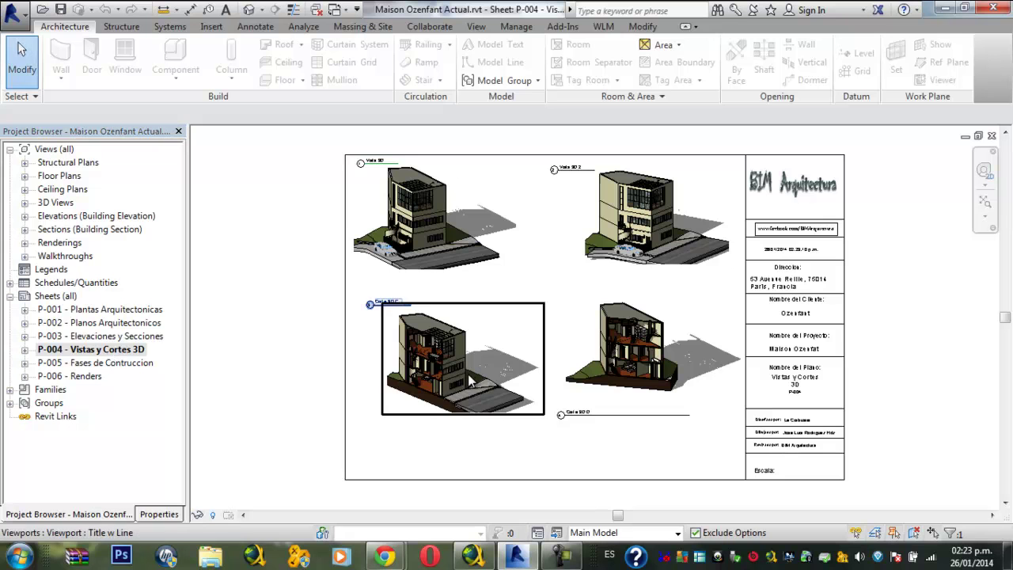
{"action": "middle_click_drag", "start_coordinate": [471, 467], "coordinate": [448, 472]}
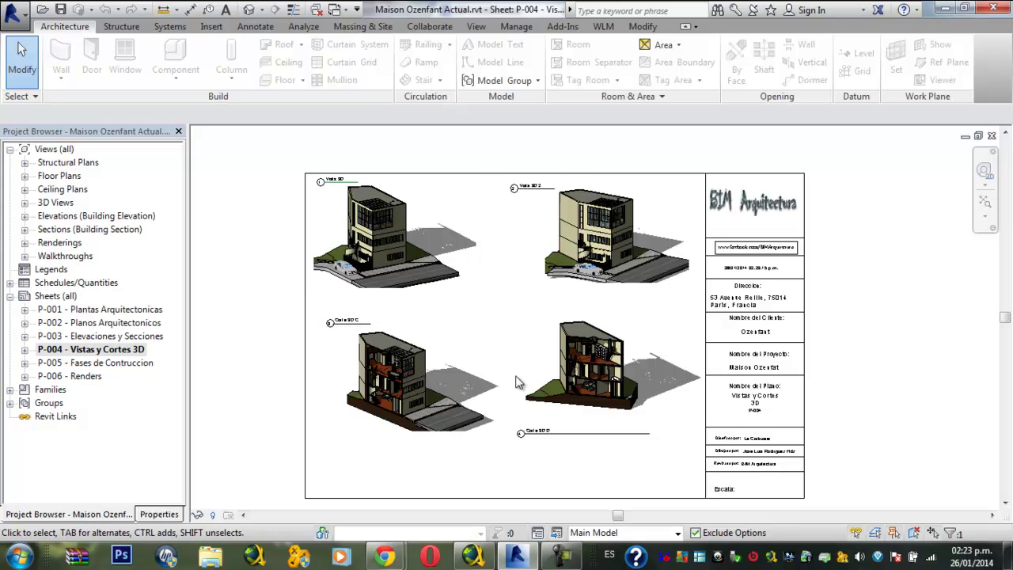
{"action": "scroll", "coordinate": [535, 422], "scroll_direction": "up", "scroll_amount": 2}
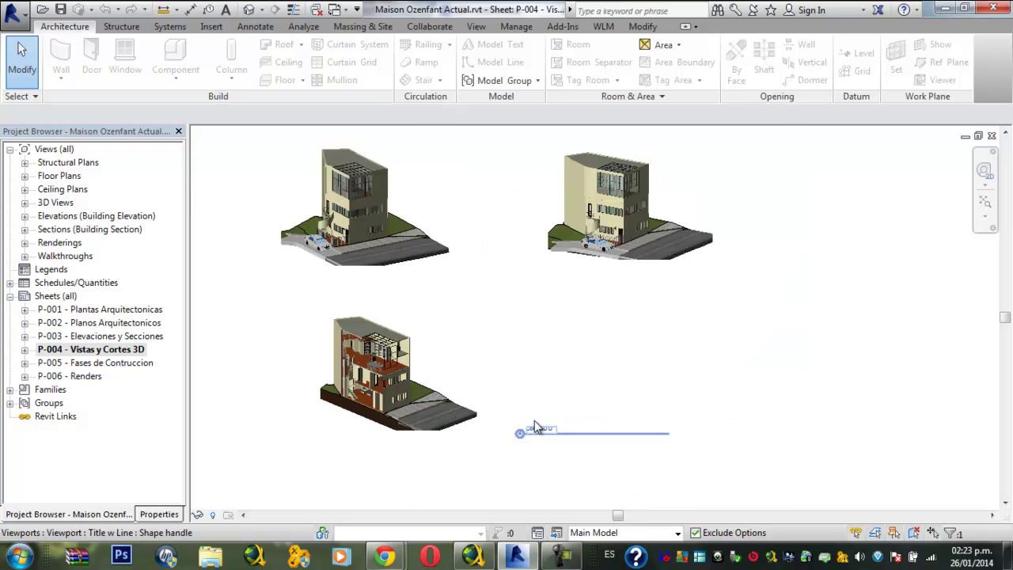
{"action": "scroll", "coordinate": [535, 425], "scroll_direction": "up", "scroll_amount": 1}
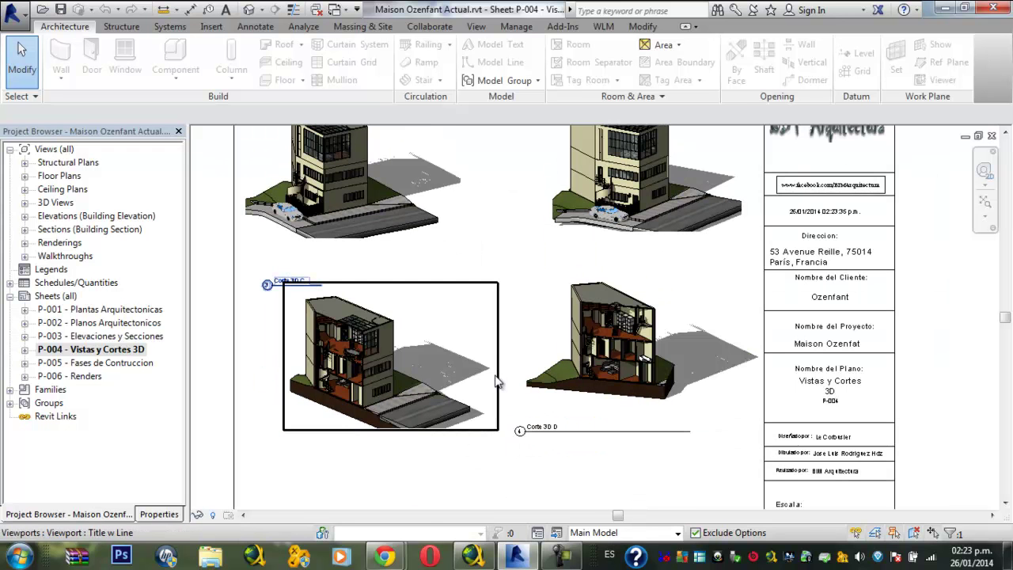
{"action": "scroll", "coordinate": [497, 382], "scroll_direction": "up", "scroll_amount": 2}
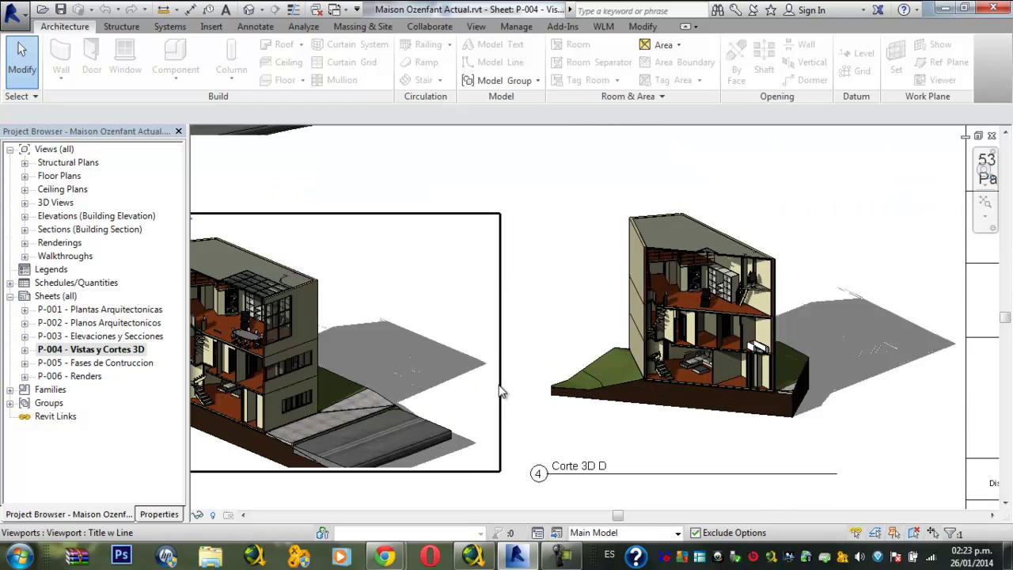
Examine the Corte 3D C and D cutaways closely, then open sheet P-005 Fases de Contruccion
{"action": "middle_click_drag", "start_coordinate": [536, 409], "coordinate": [594, 431]}
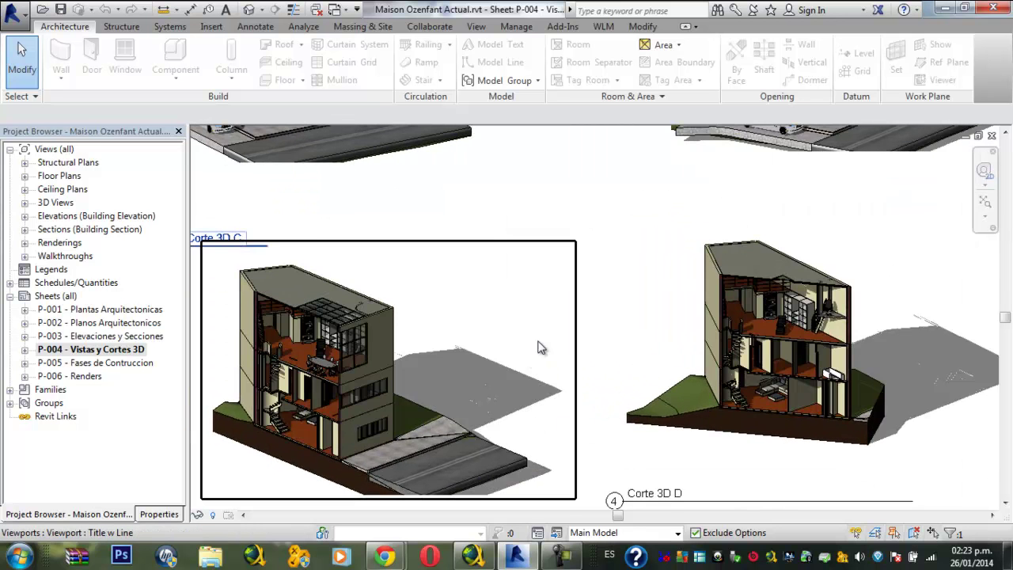
{"action": "scroll", "coordinate": [282, 384], "scroll_direction": "up", "scroll_amount": 1}
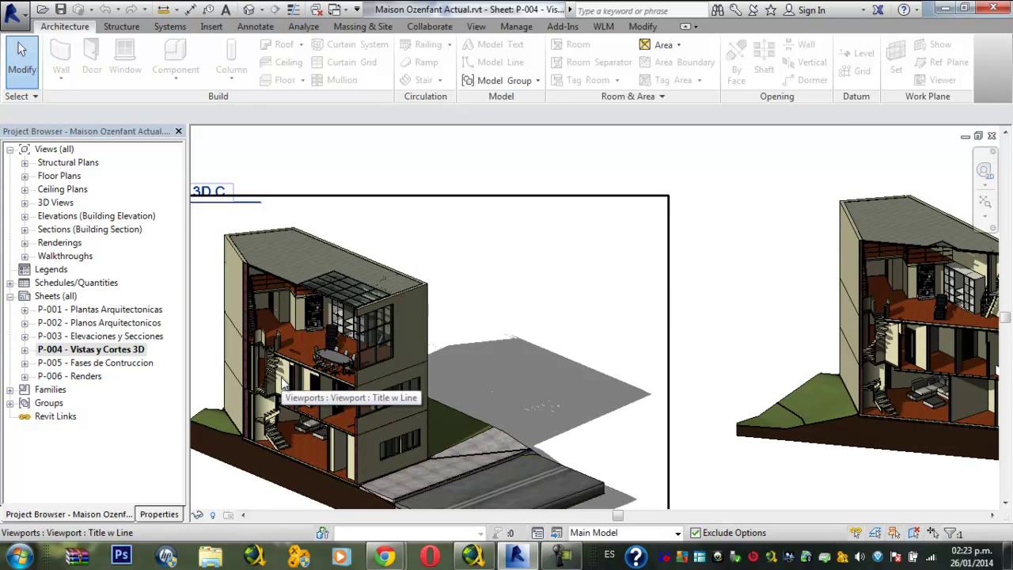
{"action": "middle_click_drag", "start_coordinate": [775, 411], "coordinate": [446, 396]}
{"action": "scroll", "coordinate": [669, 328], "scroll_direction": "up", "scroll_amount": 1}
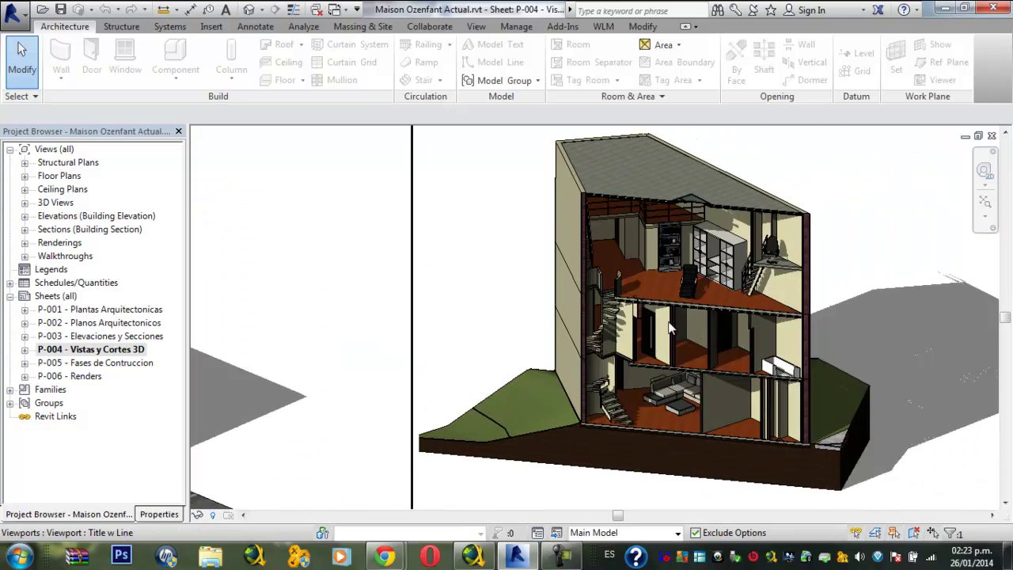
{"action": "scroll", "coordinate": [669, 327], "scroll_direction": "up", "scroll_amount": 1}
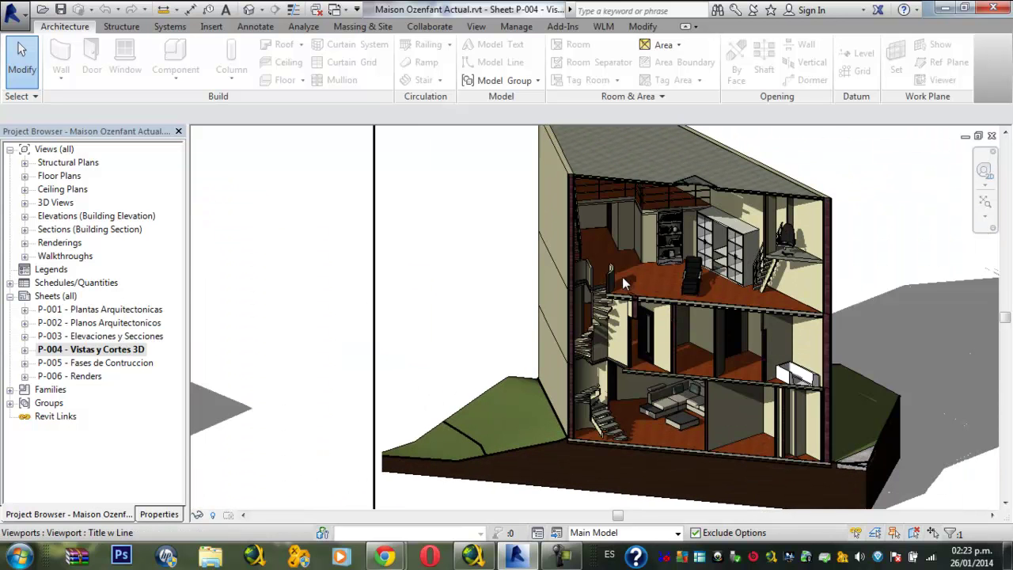
{"action": "middle_click_drag", "start_coordinate": [509, 345], "coordinate": [605, 346]}
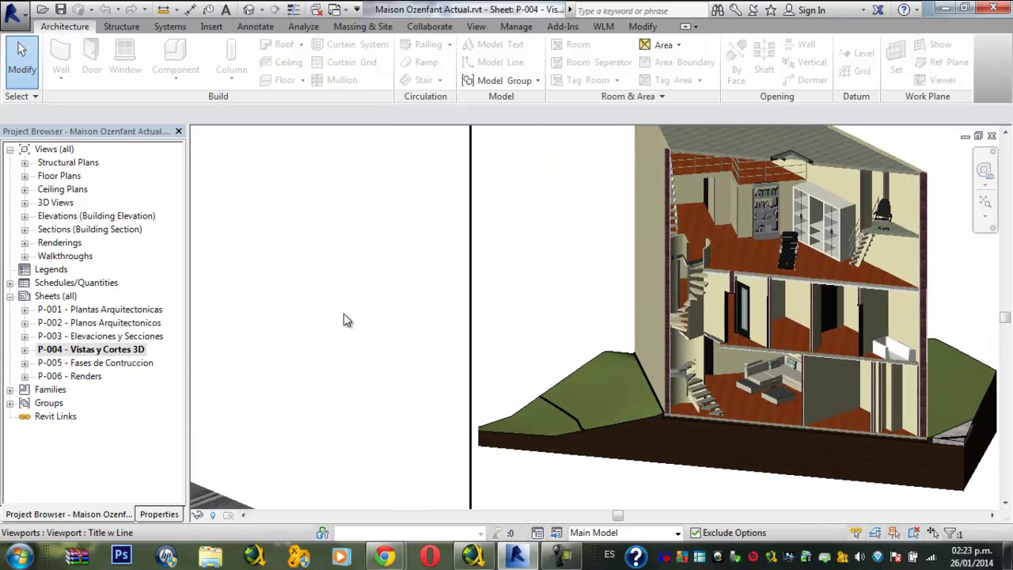
{"action": "double_click", "coordinate": [131, 363]}
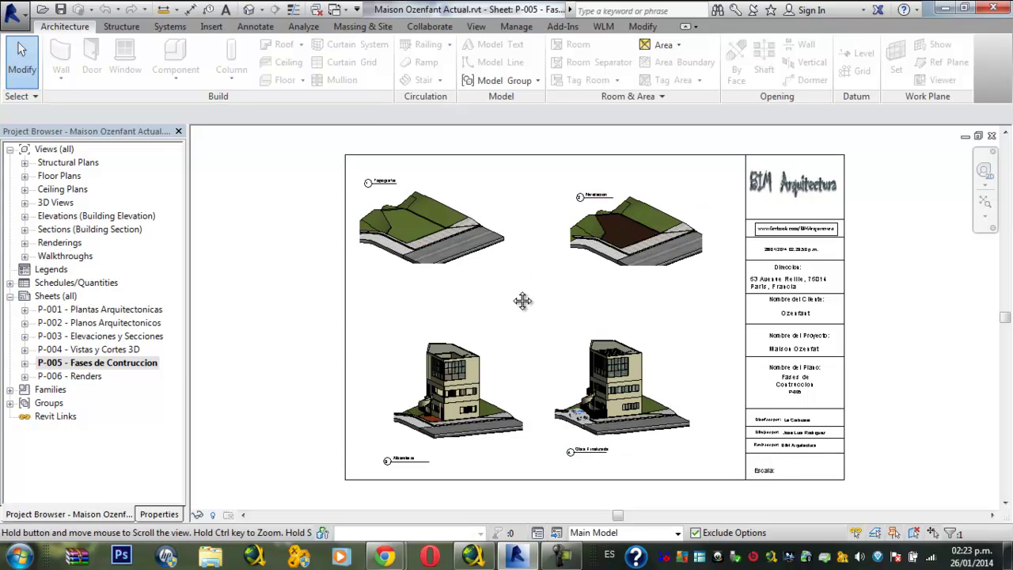
Zoom across the construction phase views on the Fases de Contruccion sheet
{"action": "middle_click_drag", "start_coordinate": [523, 300], "coordinate": [508, 305]}
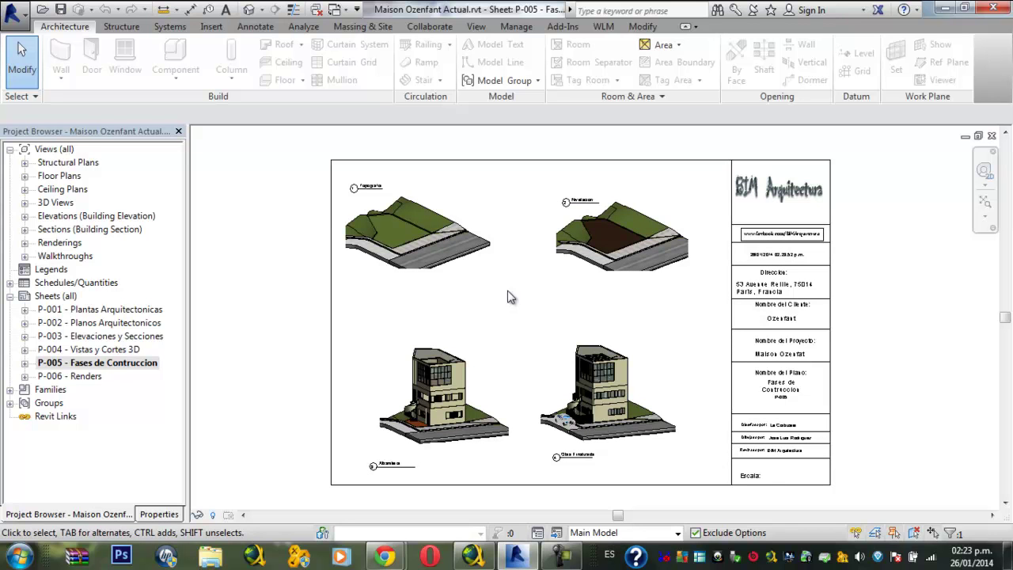
{"action": "scroll", "coordinate": [512, 246], "scroll_direction": "down", "scroll_amount": 2}
{"action": "scroll", "coordinate": [518, 250], "scroll_direction": "up", "scroll_amount": 1}
{"action": "scroll", "coordinate": [519, 250], "scroll_direction": "up", "scroll_amount": 2}
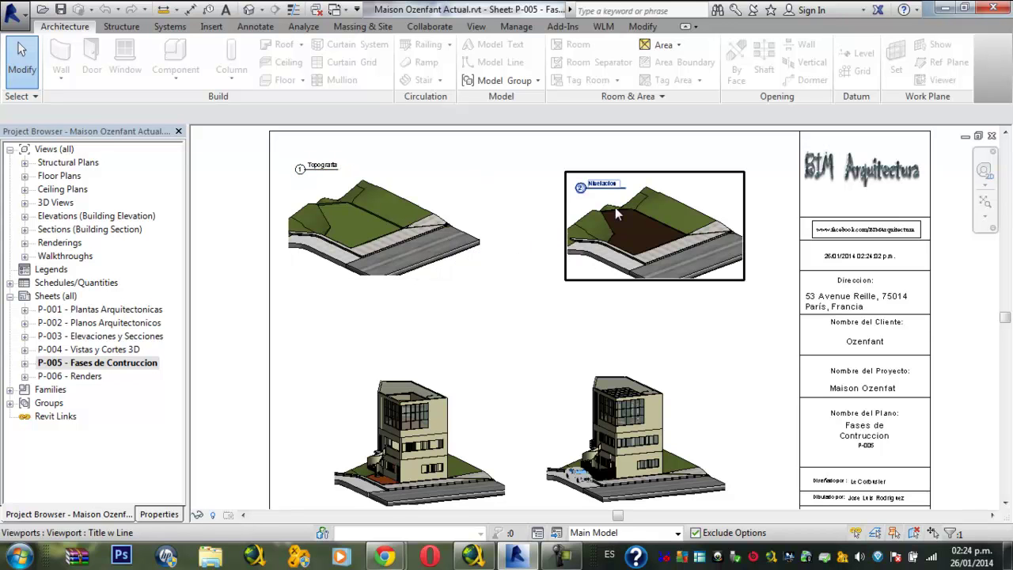
{"action": "scroll", "coordinate": [375, 474], "scroll_direction": "up", "scroll_amount": 5}
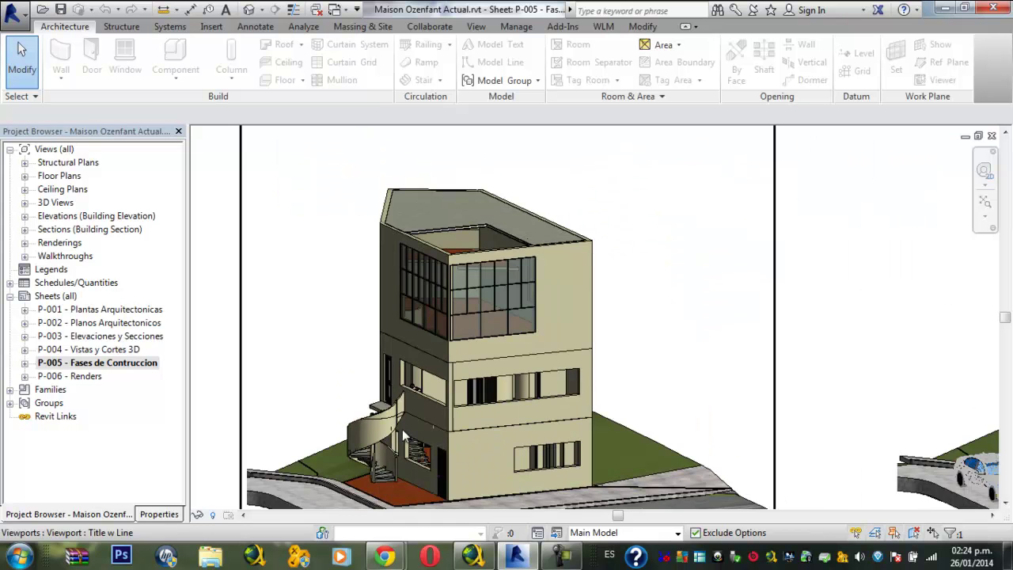
Frame the finished building, roof and car in view 4, Obra Finalizada, then zoom out
{"action": "middle_click_drag", "start_coordinate": [401, 429], "coordinate": [365, 351]}
{"action": "scroll", "coordinate": [364, 351], "scroll_direction": "up", "scroll_amount": 1}
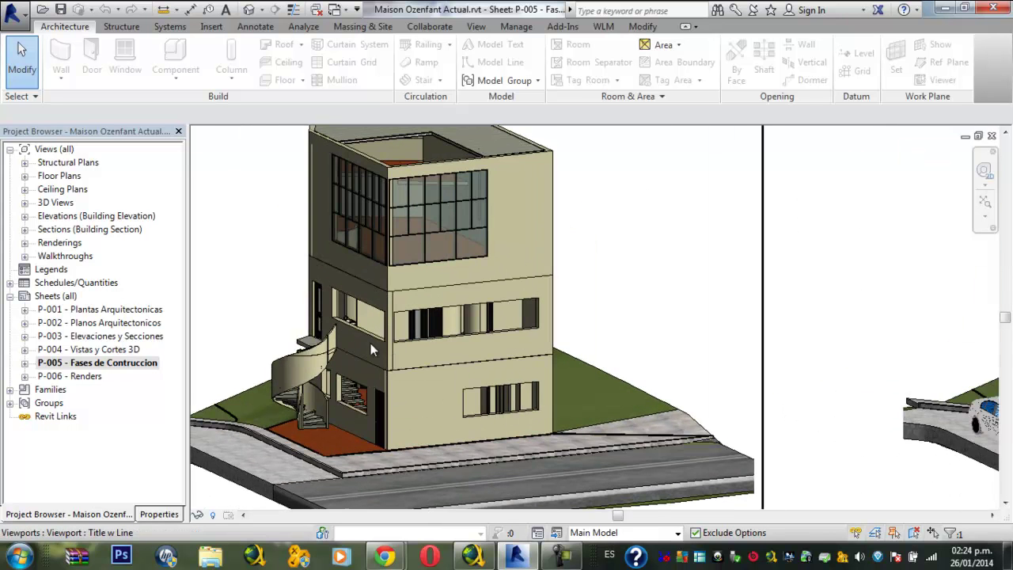
{"action": "middle_click_drag", "start_coordinate": [400, 412], "coordinate": [448, 350]}
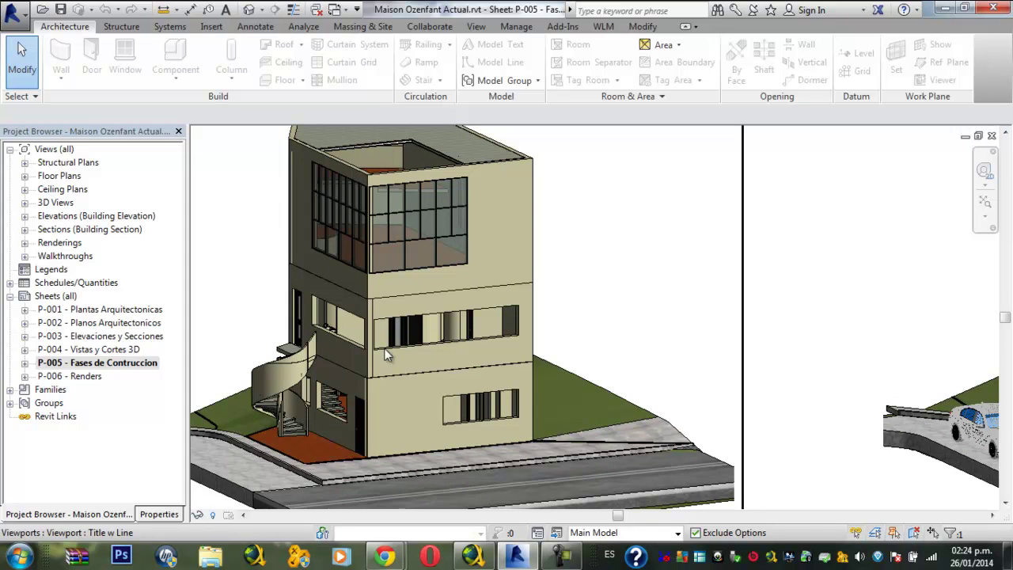
{"action": "mouse_move", "coordinate": [337, 208]}
{"action": "middle_mouse_down"}
{"action": "mouse_move", "coordinate": [333, 233]}
{"action": "mouse_move", "coordinate": [354, 249]}
{"action": "middle_mouse_up"}
{"action": "mouse_move", "coordinate": [397, 219]}
{"action": "middle_mouse_down", "text": "shift"}
{"action": "mouse_move", "coordinate": [451, 296]}
{"action": "mouse_move", "coordinate": [503, 232]}
{"action": "mouse_move", "coordinate": [292, 333]}
{"action": "middle_mouse_up", "text": "shift"}
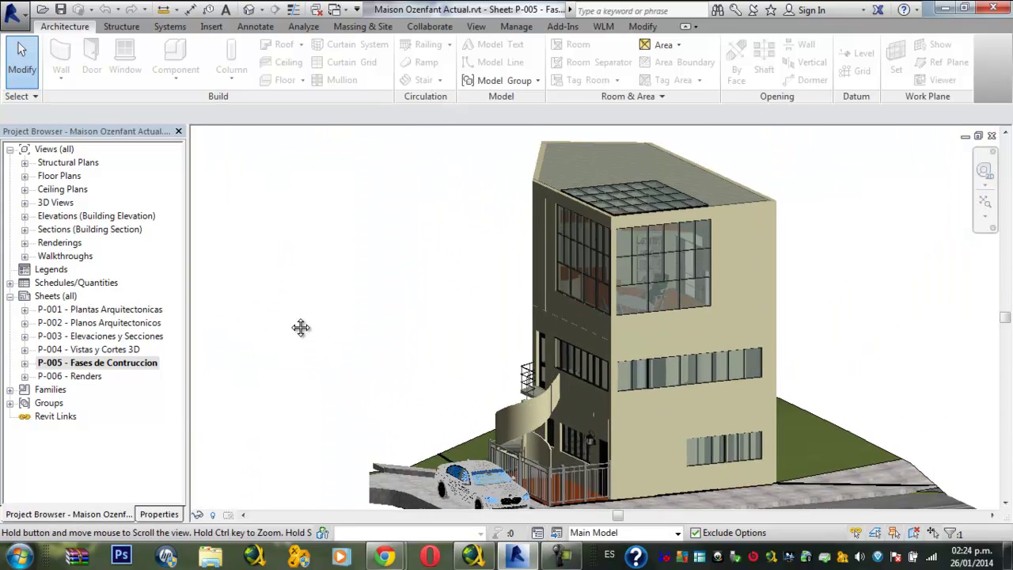
{"action": "scroll", "coordinate": [433, 350], "scroll_direction": "down", "scroll_amount": 1}
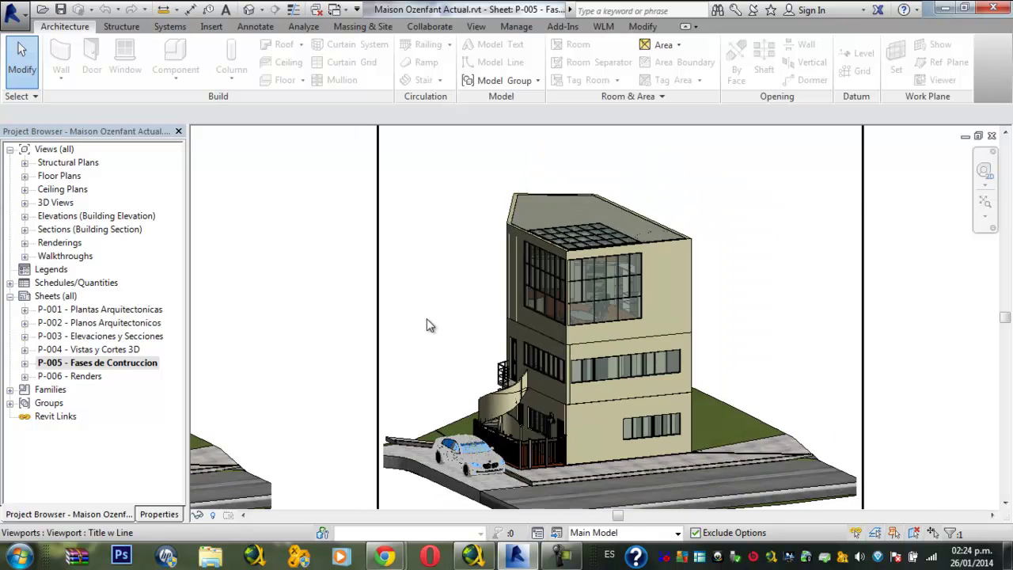
{"action": "scroll", "coordinate": [427, 318], "scroll_direction": "down", "scroll_amount": 2}
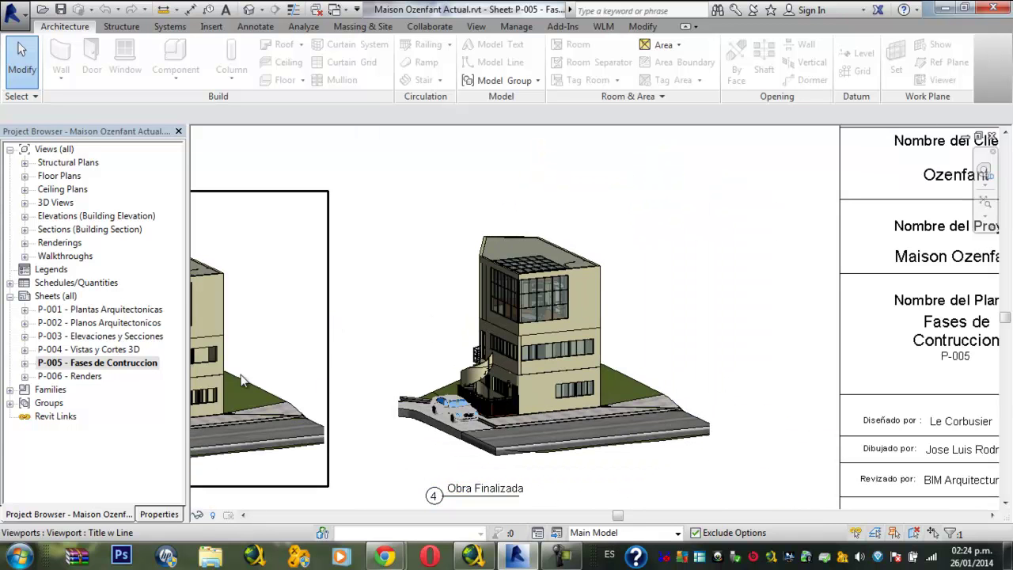
Open the P-006 - Renders sheet and frame it whole, then return to the default 3D view
{"action": "double_click", "coordinate": [93, 377]}
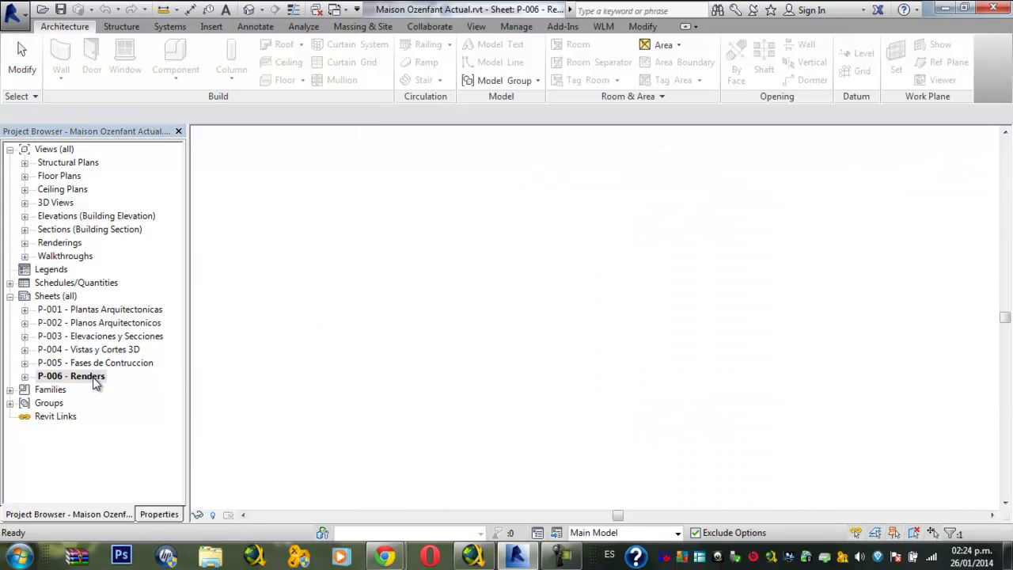
{"action": "middle_click_drag", "start_coordinate": [471, 304], "coordinate": [368, 353]}
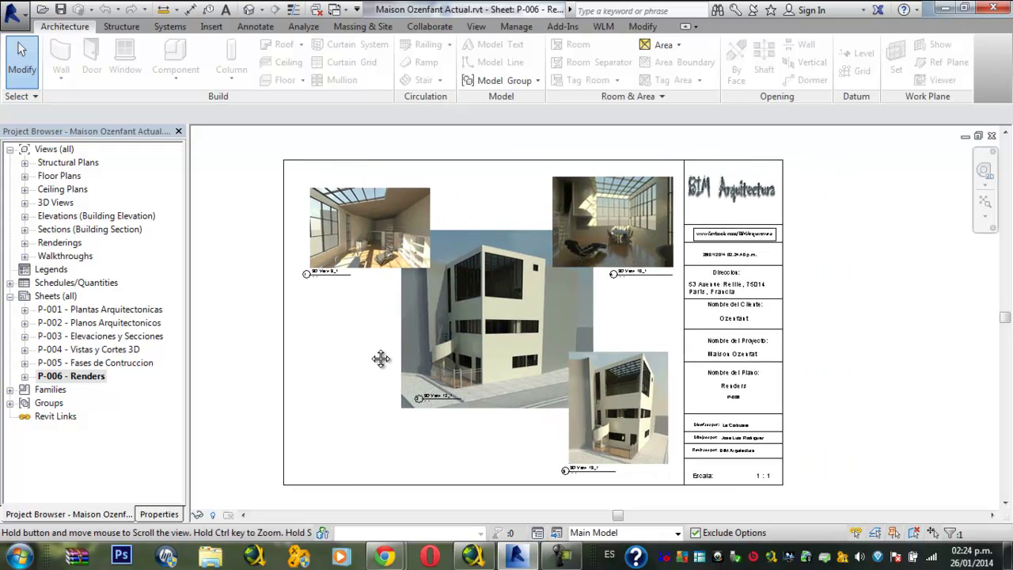
{"action": "scroll", "coordinate": [372, 348], "scroll_direction": "up", "scroll_amount": 1}
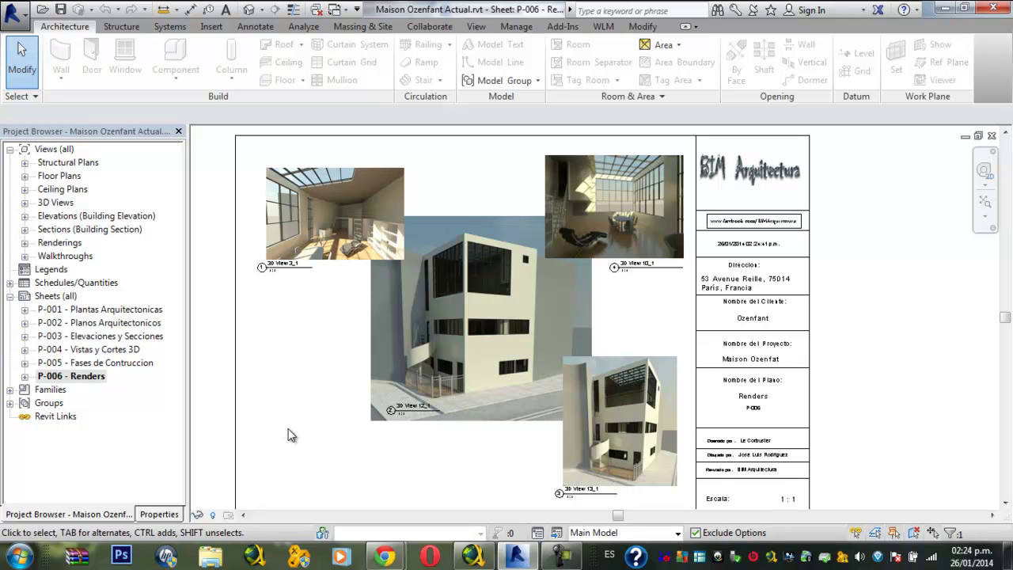
{"action": "scroll", "coordinate": [309, 427], "scroll_direction": "up", "scroll_amount": 1}
{"action": "scroll", "coordinate": [306, 427], "scroll_direction": "down", "scroll_amount": 2}
{"action": "middle_click_drag", "start_coordinate": [306, 426], "coordinate": [379, 423]}
{"action": "scroll", "coordinate": [380, 423], "scroll_direction": "up", "scroll_amount": 1}
{"action": "left_click", "coordinate": [248, 10]}
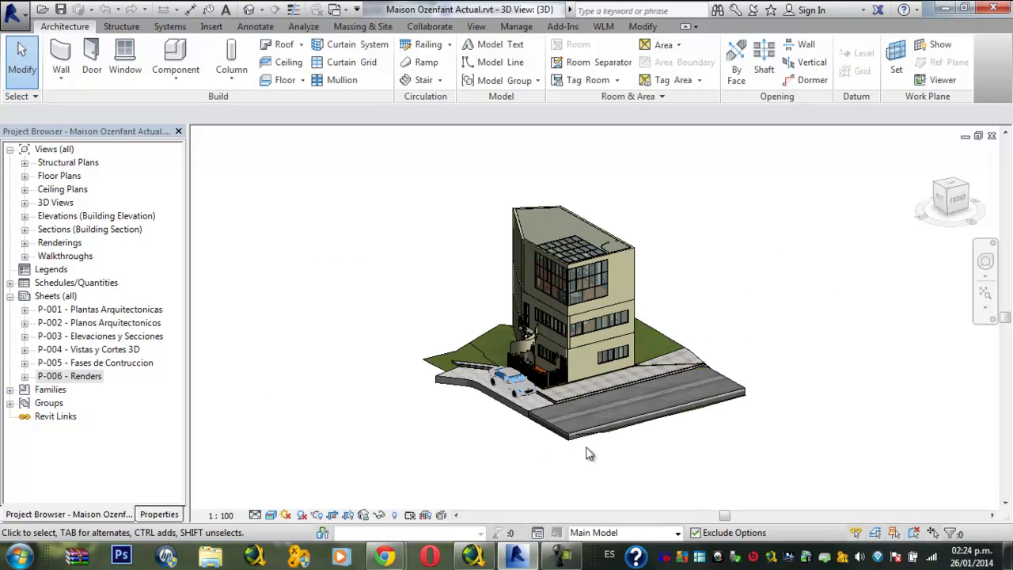
Zoom into the 3D house model, then Alt+Tab from Revit to the web browser
{"action": "scroll", "coordinate": [538, 372], "scroll_direction": "up", "scroll_amount": 1}
{"action": "scroll", "coordinate": [491, 412], "scroll_direction": "up", "scroll_amount": 1}
{"action": "scroll", "coordinate": [437, 444], "scroll_direction": "up", "scroll_amount": 2}
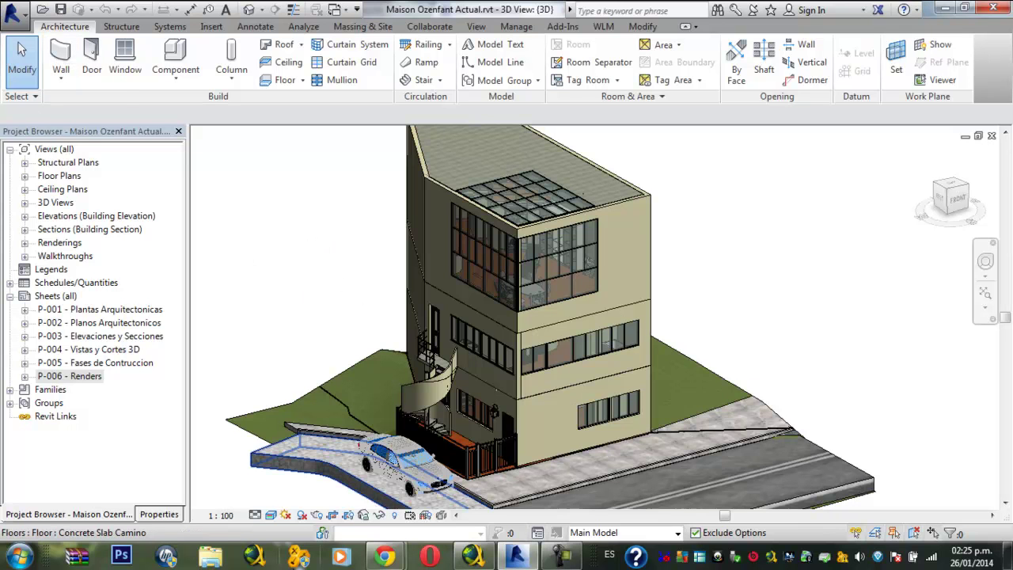
{"action": "key", "text": "alt+Tab"}
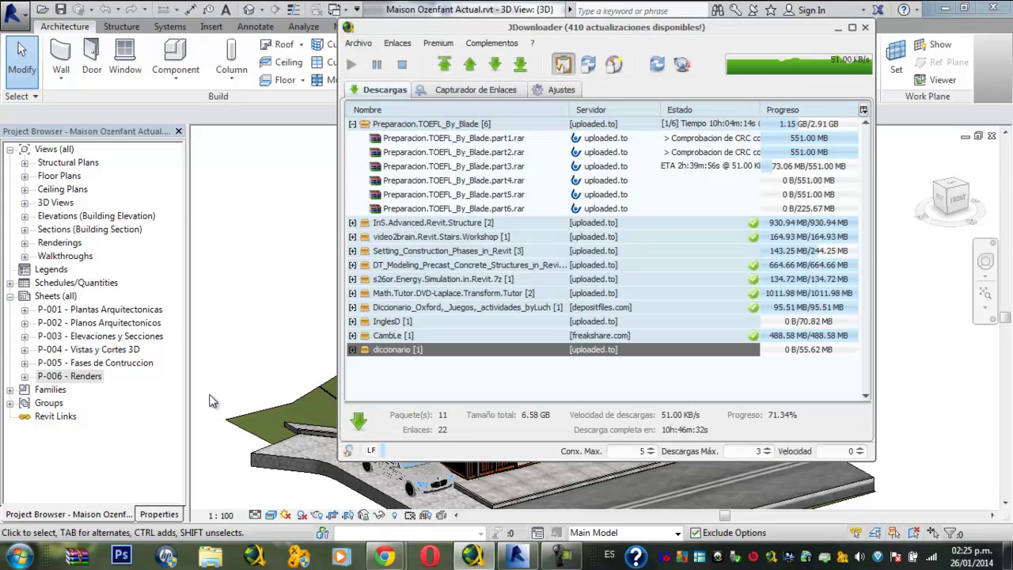
{"action": "key", "text": "alt+Tab"}
{"action": "key", "text": "alt+Tab"}
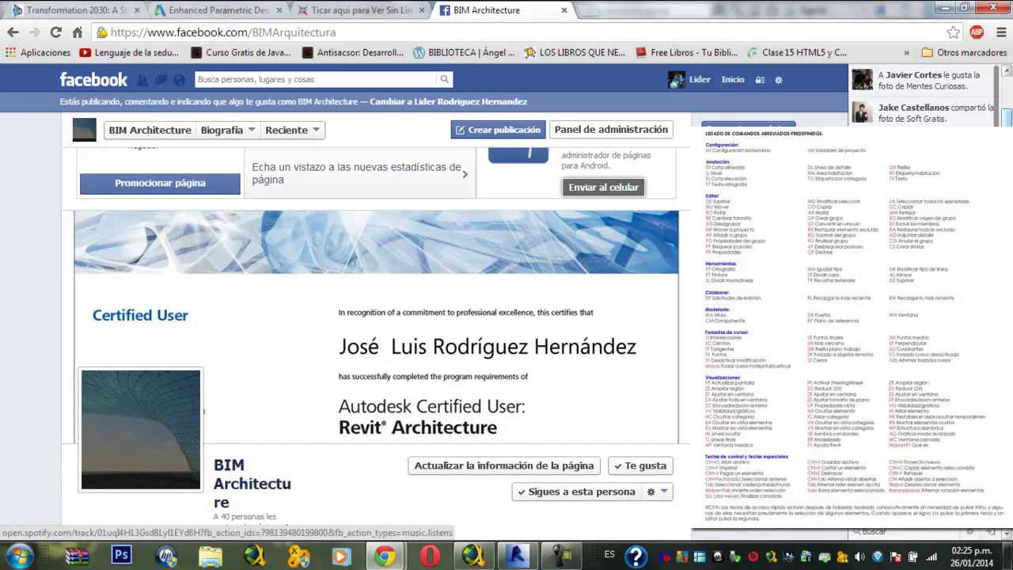
Scroll the BIM Architecture timeline down to the November 2013 post linking a Lumion render video
{"action": "scroll", "coordinate": [490, 293], "scroll_direction": "down", "scroll_amount": 3}
{"action": "scroll", "coordinate": [489, 294], "scroll_direction": "down", "scroll_amount": 5}
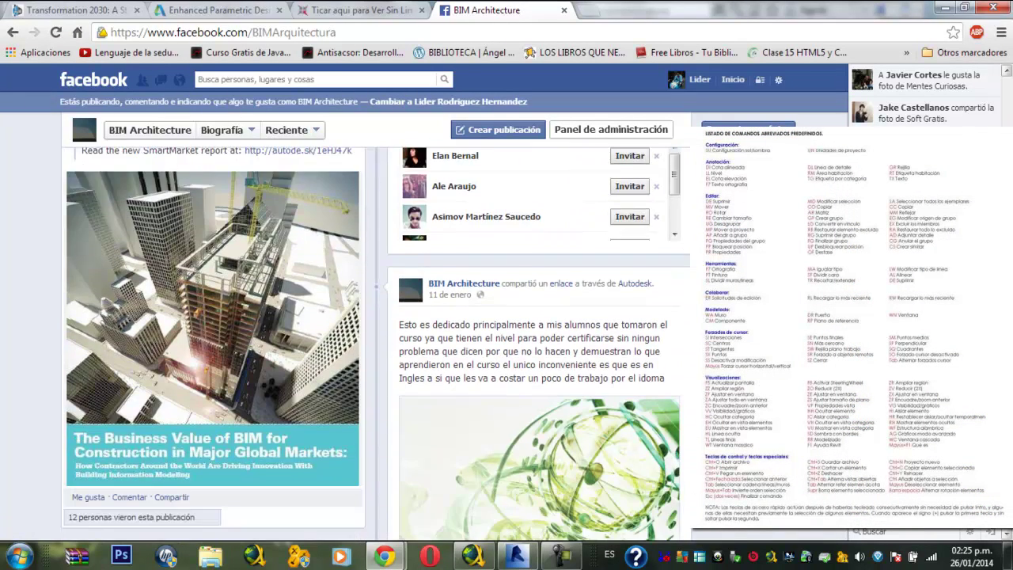
{"action": "scroll", "coordinate": [375, 343], "scroll_direction": "down", "scroll_amount": 1}
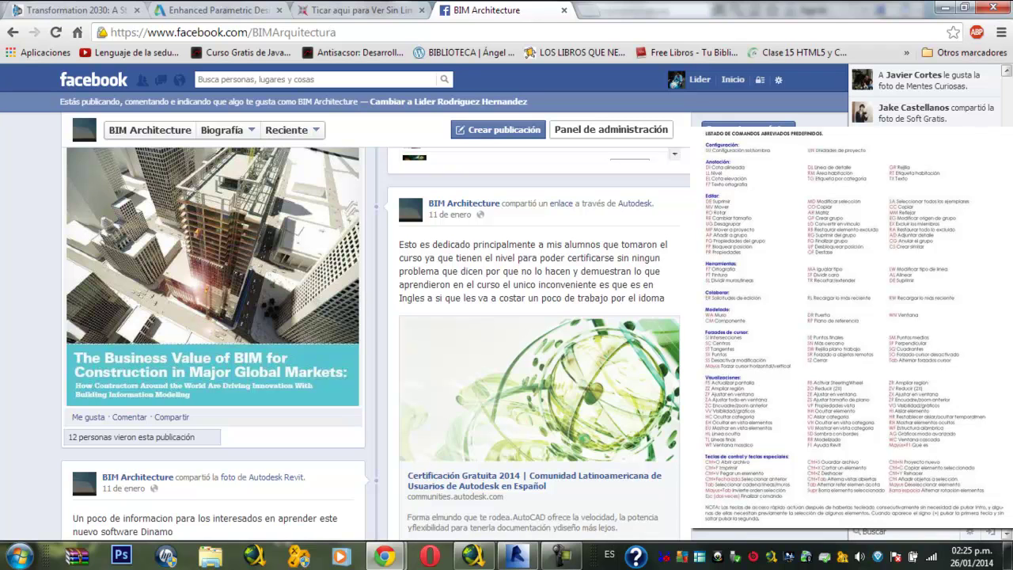
{"action": "scroll", "coordinate": [375, 344], "scroll_direction": "down", "scroll_amount": 3}
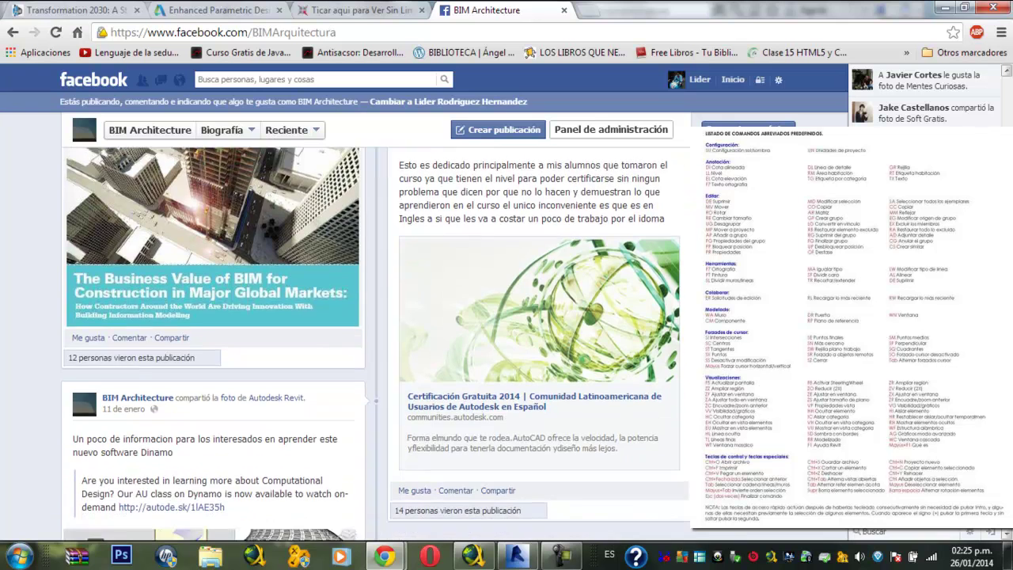
{"action": "scroll", "coordinate": [376, 344], "scroll_direction": "down", "scroll_amount": 3}
{"action": "scroll", "coordinate": [375, 344], "scroll_direction": "down", "scroll_amount": 2}
{"action": "scroll", "coordinate": [375, 345], "scroll_direction": "down", "scroll_amount": 1}
{"action": "scroll", "coordinate": [375, 344], "scroll_direction": "down", "scroll_amount": 3}
{"action": "scroll", "coordinate": [375, 345], "scroll_direction": "down", "scroll_amount": 1}
{"action": "scroll", "coordinate": [375, 345], "scroll_direction": "down", "scroll_amount": 3}
{"action": "scroll", "coordinate": [375, 345], "scroll_direction": "down", "scroll_amount": 3}
{"action": "scroll", "coordinate": [375, 344], "scroll_direction": "down", "scroll_amount": 1}
{"action": "scroll", "coordinate": [376, 344], "scroll_direction": "down", "scroll_amount": 3}
{"action": "scroll", "coordinate": [375, 344], "scroll_direction": "down", "scroll_amount": 1}
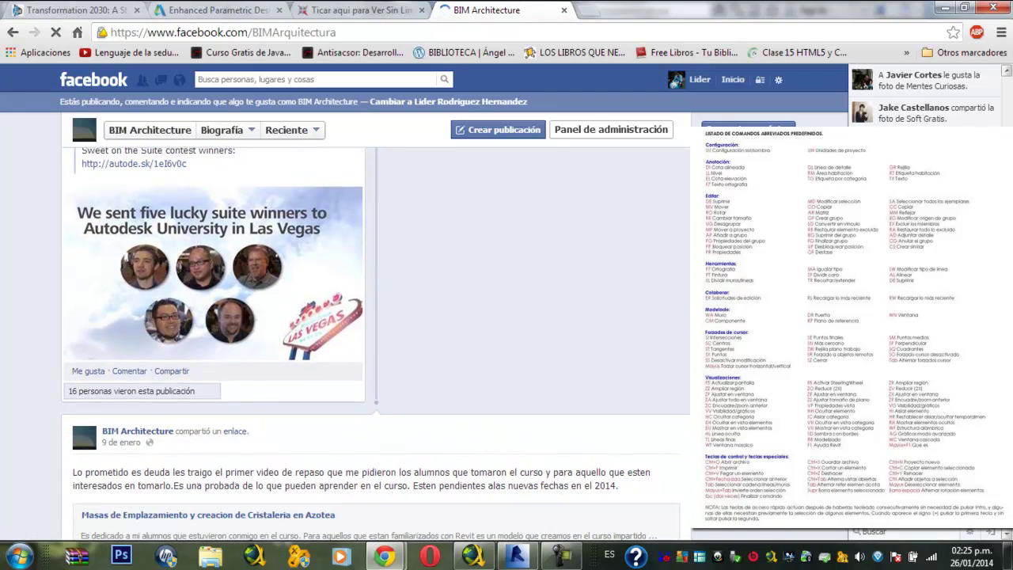
{"action": "scroll", "coordinate": [375, 344], "scroll_direction": "down", "scroll_amount": 3}
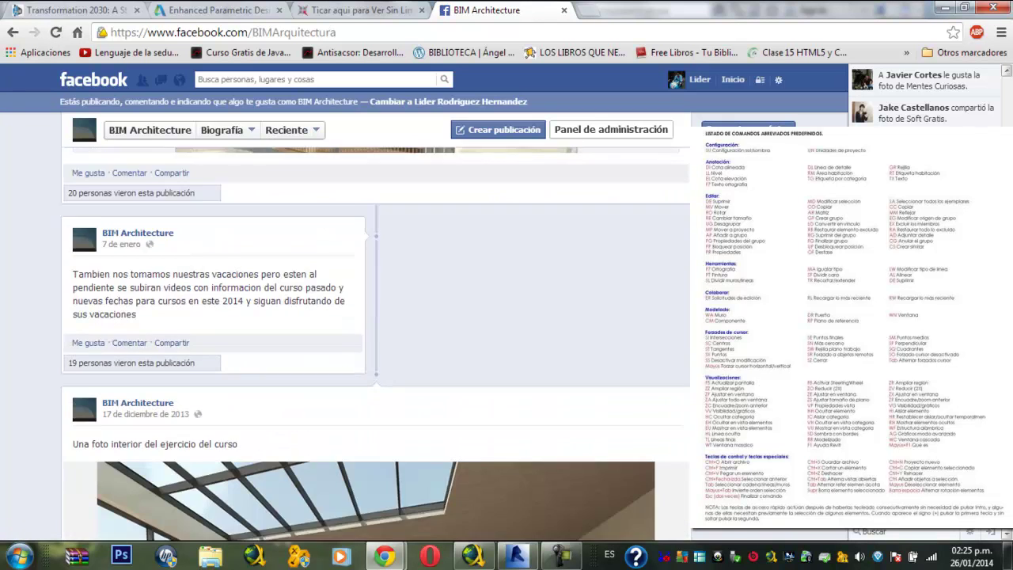
{"action": "scroll", "coordinate": [376, 344], "scroll_direction": "down", "scroll_amount": 2}
{"action": "scroll", "coordinate": [376, 345], "scroll_direction": "down", "scroll_amount": 3}
{"action": "scroll", "coordinate": [375, 345], "scroll_direction": "down", "scroll_amount": 3}
{"action": "scroll", "coordinate": [375, 344], "scroll_direction": "down", "scroll_amount": 3}
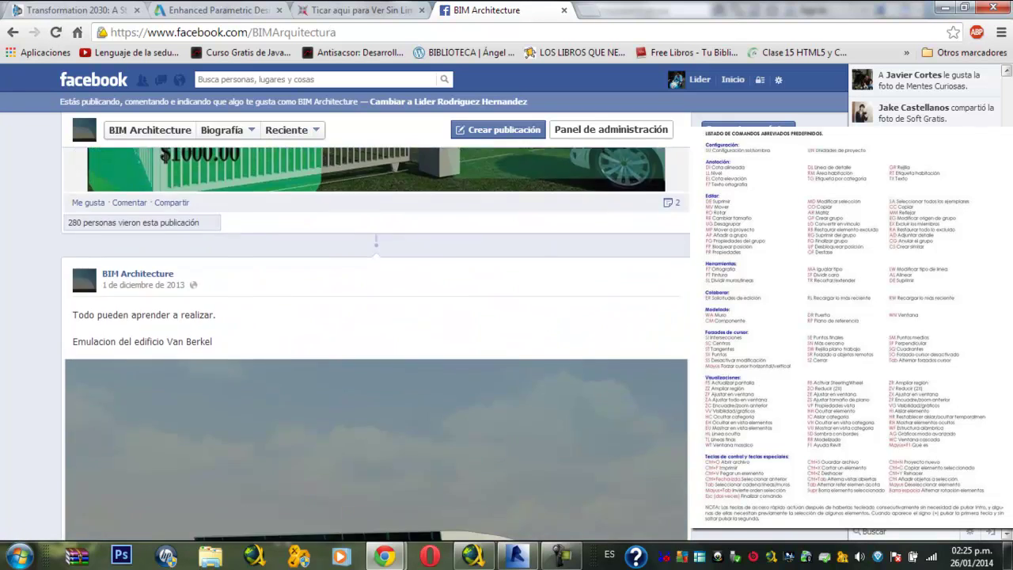
{"action": "scroll", "coordinate": [375, 345], "scroll_direction": "down", "scroll_amount": 3}
{"action": "scroll", "coordinate": [375, 345], "scroll_direction": "down", "scroll_amount": 2}
{"action": "scroll", "coordinate": [375, 344], "scroll_direction": "down", "scroll_amount": 3}
{"action": "scroll", "coordinate": [375, 344], "scroll_direction": "down", "scroll_amount": 3}
{"action": "scroll", "coordinate": [375, 344], "scroll_direction": "down", "scroll_amount": 3}
{"action": "scroll", "coordinate": [375, 345], "scroll_direction": "down", "scroll_amount": 3}
{"action": "scroll", "coordinate": [375, 344], "scroll_direction": "down", "scroll_amount": 2}
{"action": "scroll", "coordinate": [375, 344], "scroll_direction": "down", "scroll_amount": 1}
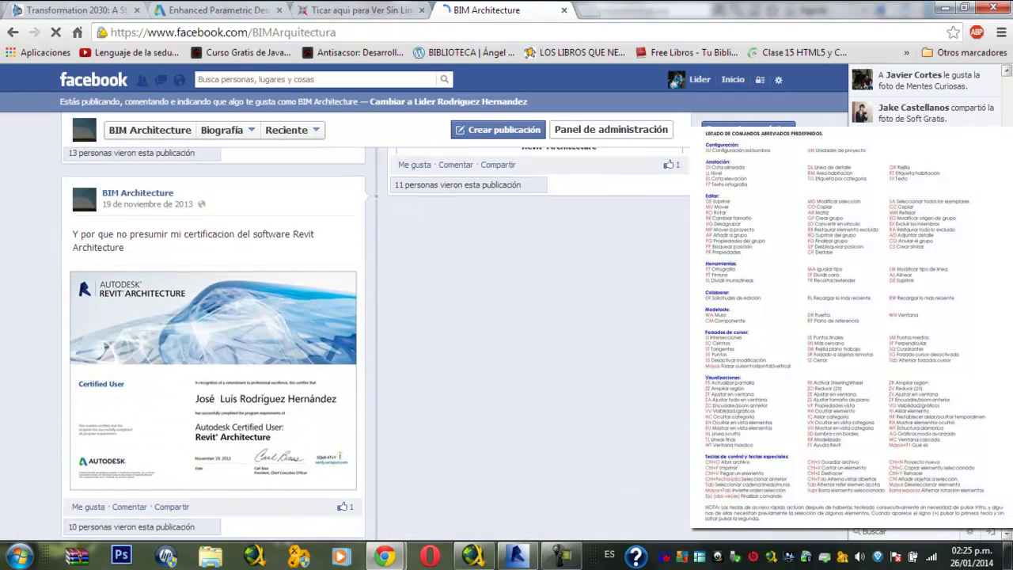
{"action": "scroll", "coordinate": [375, 344], "scroll_direction": "down", "scroll_amount": 3}
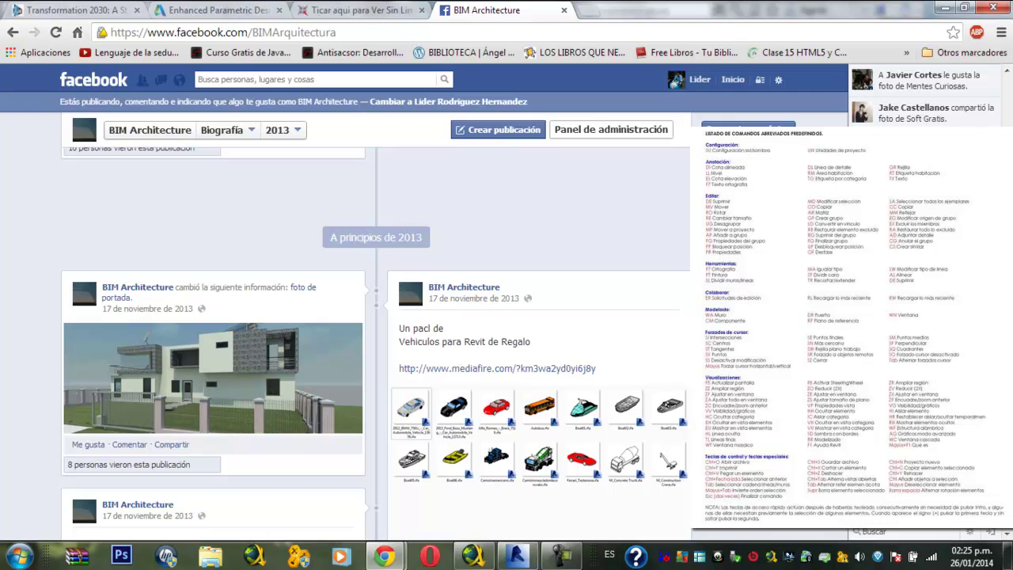
{"action": "scroll", "coordinate": [375, 344], "scroll_direction": "down", "scroll_amount": 3}
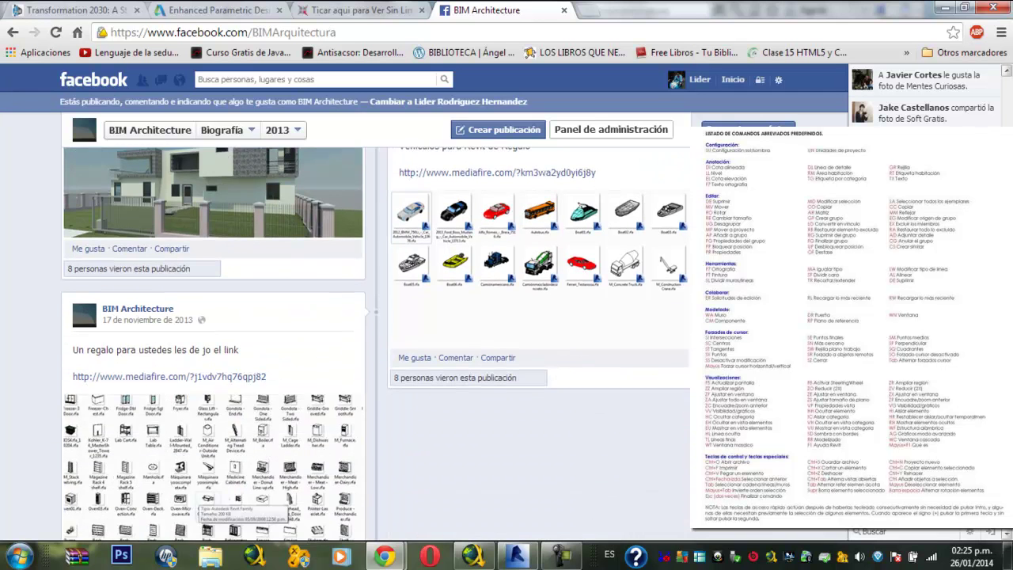
{"action": "scroll", "coordinate": [375, 344], "scroll_direction": "down", "scroll_amount": 1}
{"action": "scroll", "coordinate": [376, 345], "scroll_direction": "down", "scroll_amount": 5}
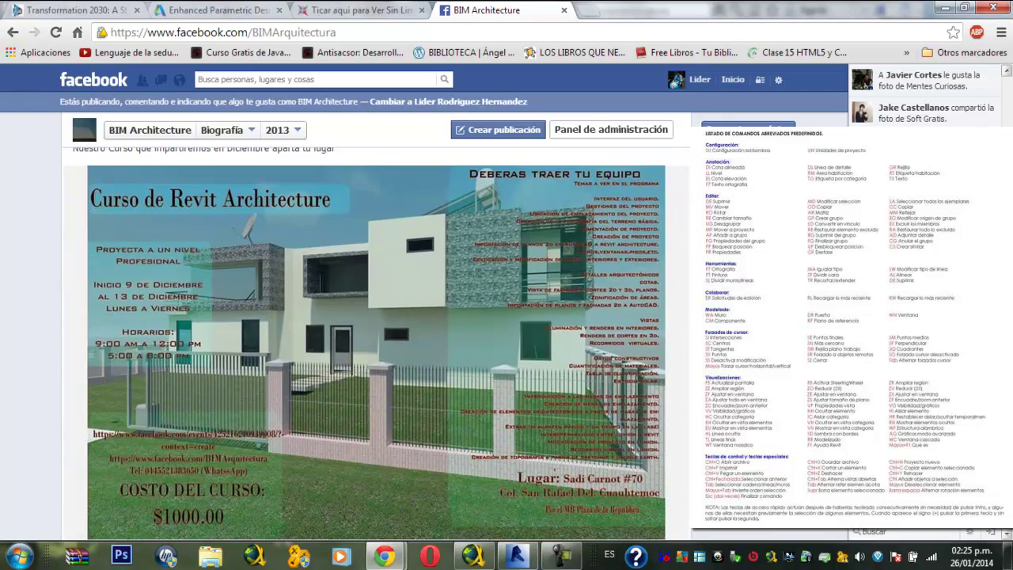
{"action": "scroll", "coordinate": [375, 344], "scroll_direction": "down", "scroll_amount": 1}
{"action": "scroll", "coordinate": [375, 344], "scroll_direction": "down", "scroll_amount": 1}
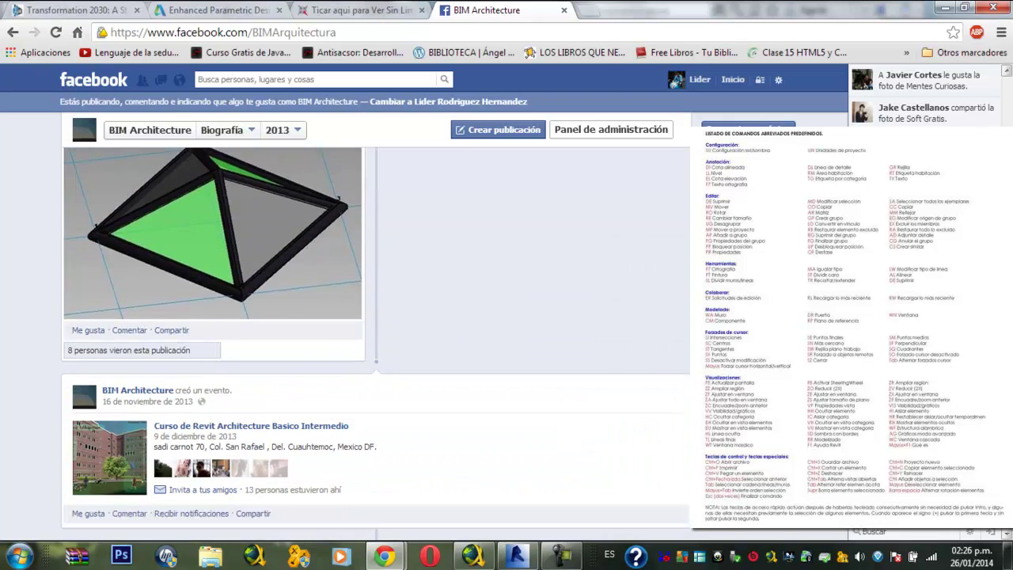
{"action": "scroll", "coordinate": [375, 345], "scroll_direction": "down", "scroll_amount": 2}
{"action": "scroll", "coordinate": [375, 344], "scroll_direction": "down", "scroll_amount": 3}
{"action": "scroll", "coordinate": [375, 344], "scroll_direction": "down", "scroll_amount": 4}
{"action": "scroll", "coordinate": [376, 427], "scroll_direction": "up", "scroll_amount": 1}
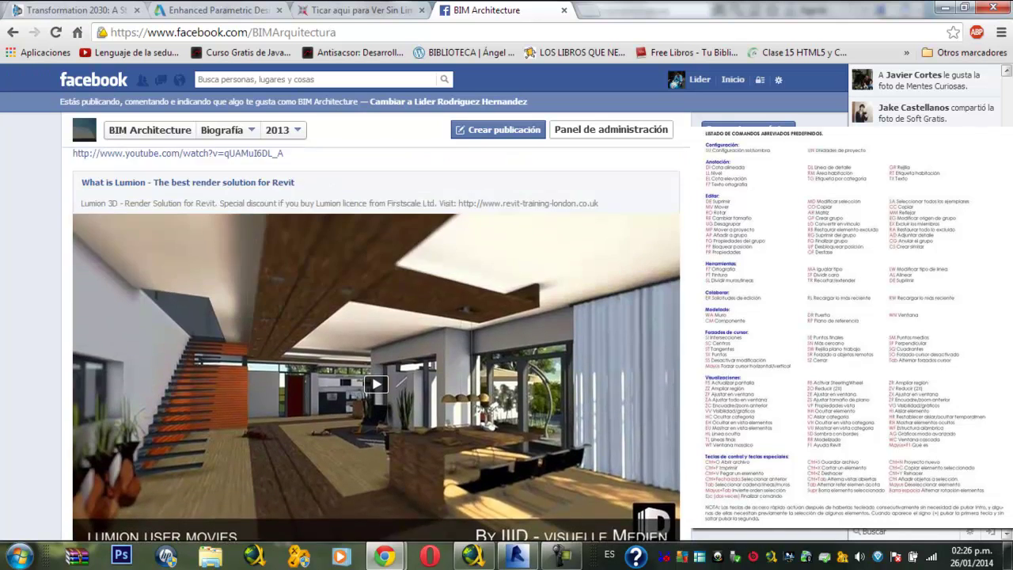